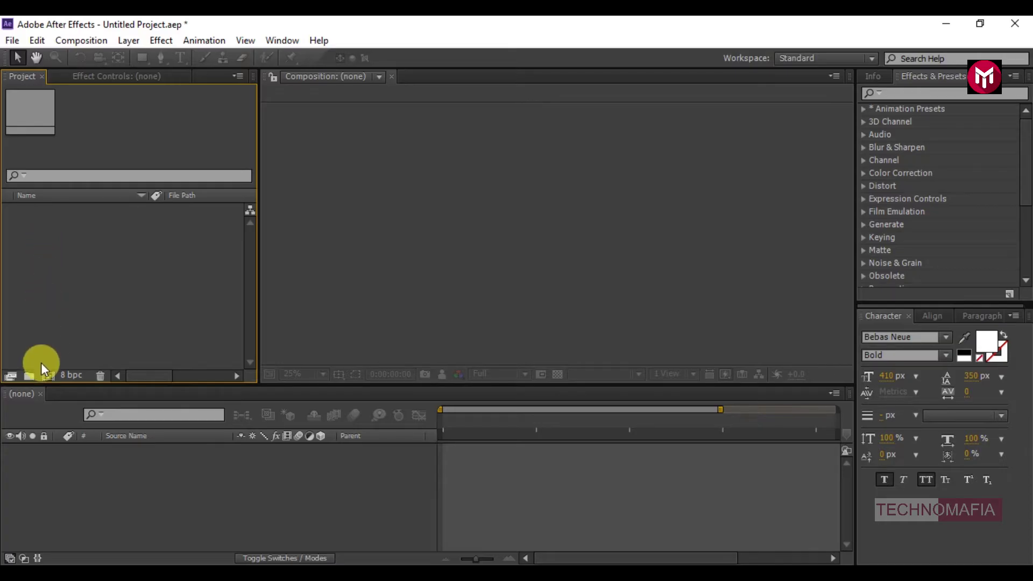
Create a new 1920×1080 composition named text.
click(47, 377)
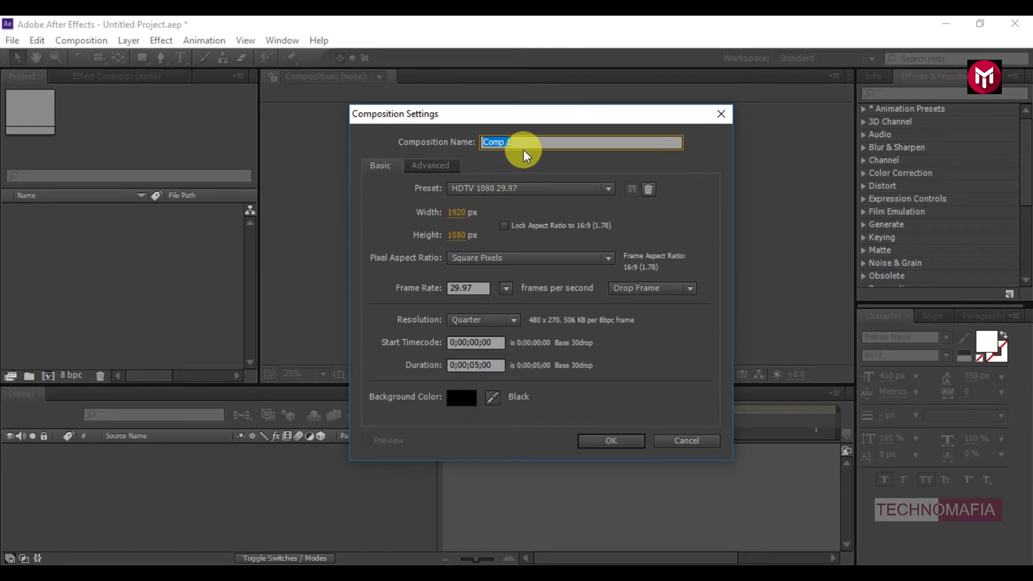
text(text)
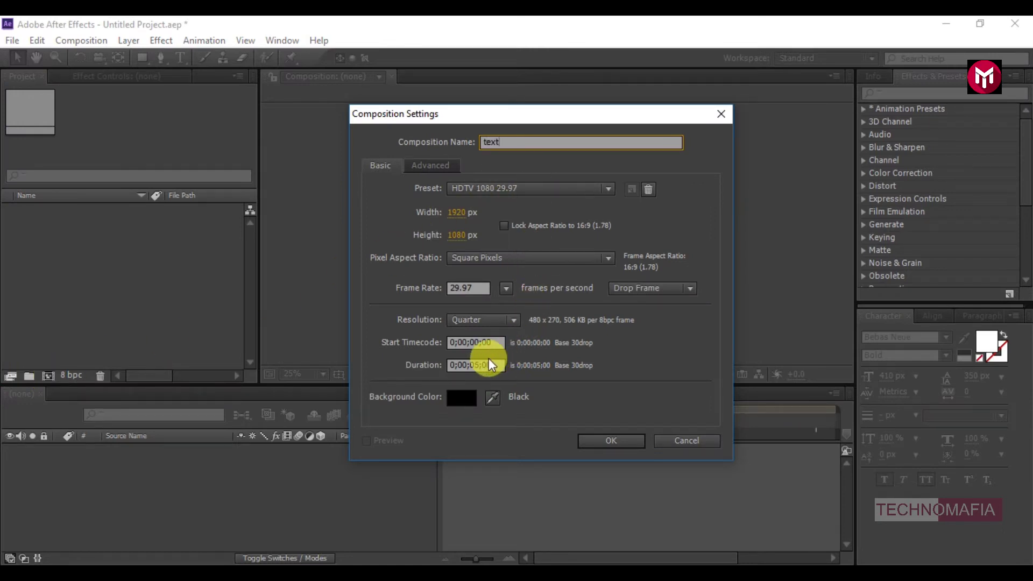
click(608, 438)
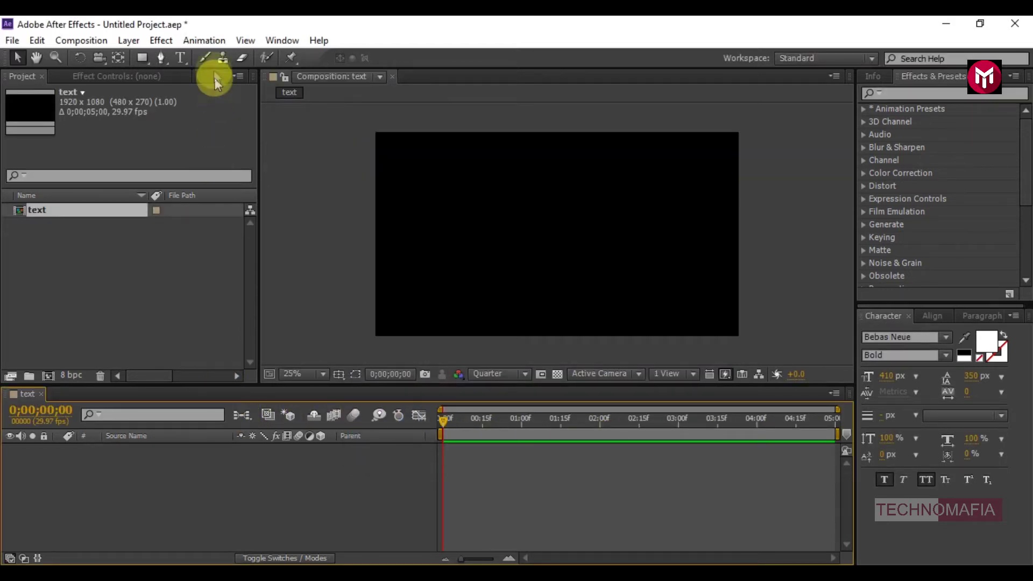
Write GOLDEN TEXT, rename the layer Golden text, and centre it horizontally and vertically.
click(180, 58)
click(522, 246)
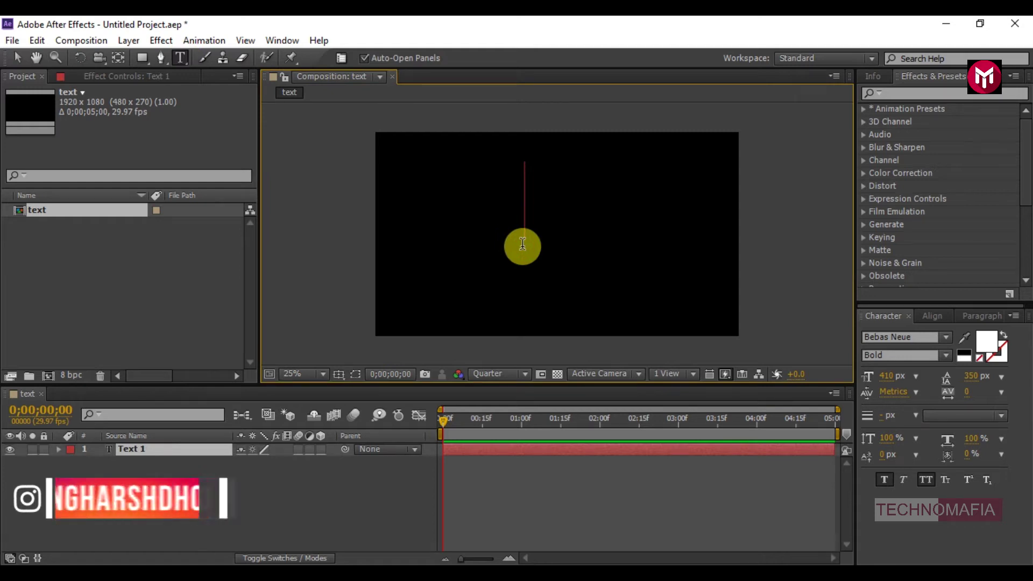
text(GOLDEN TEXT)
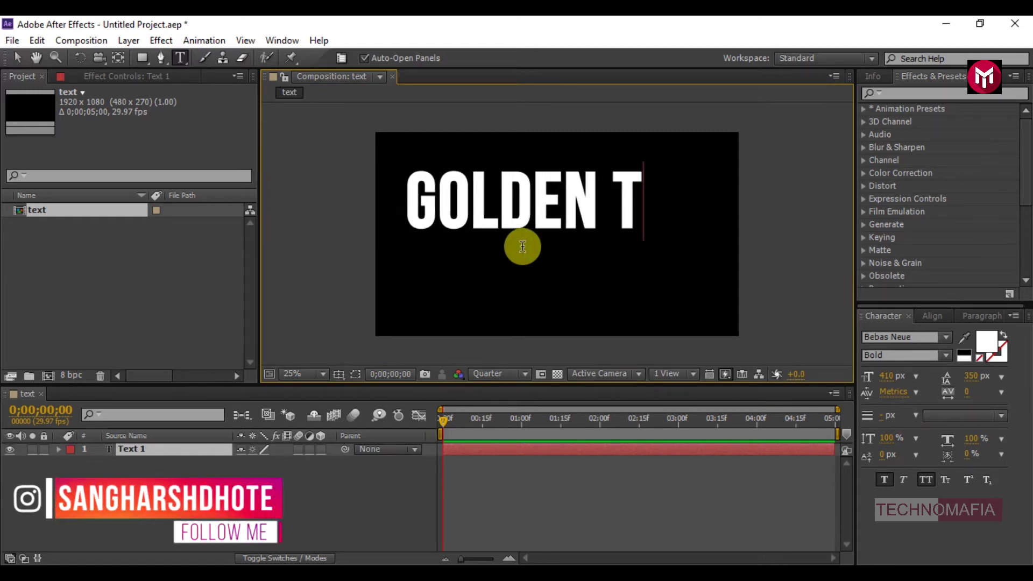
click(163, 451)
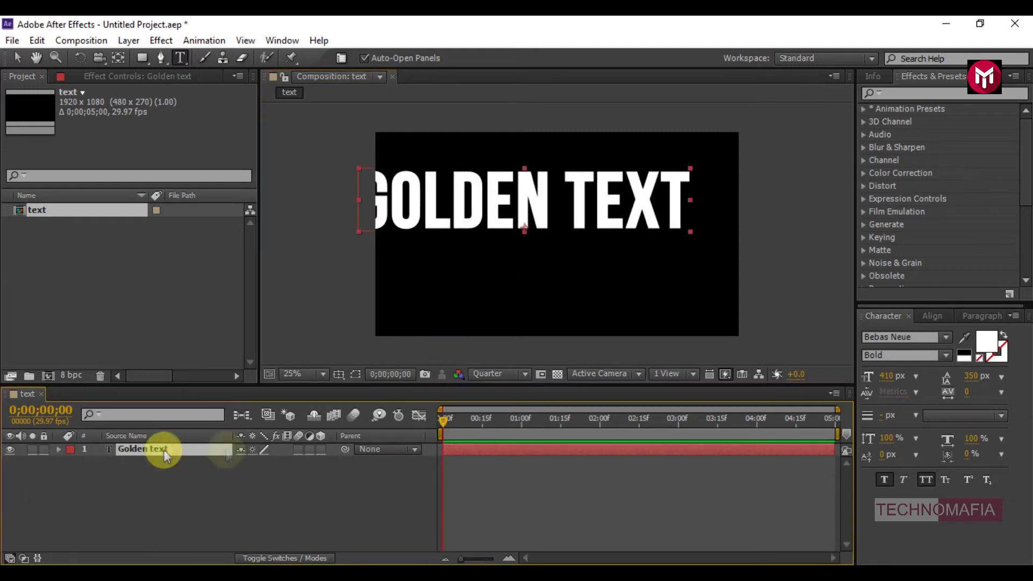
click(933, 316)
click(897, 352)
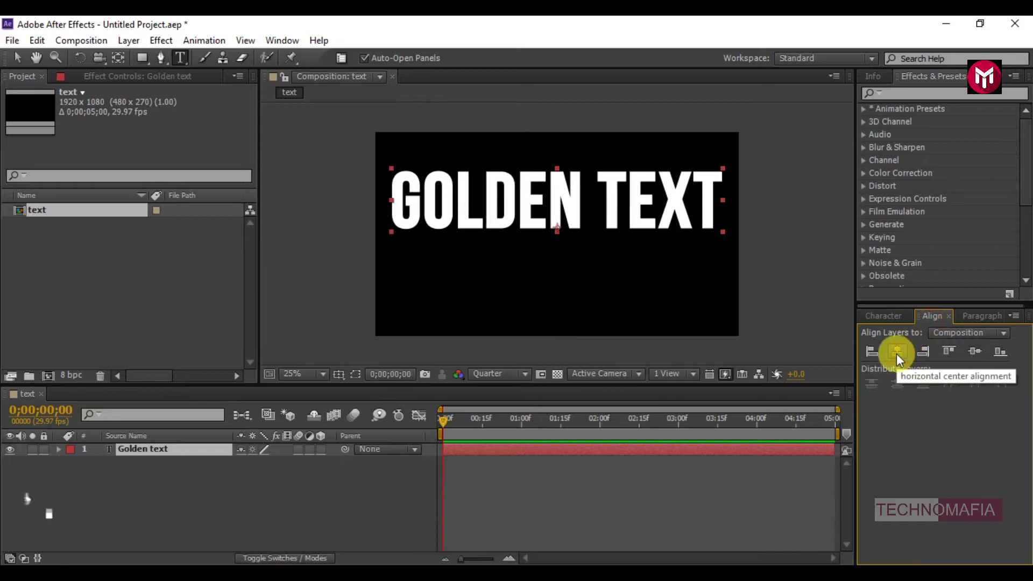
click(975, 351)
click(257, 479)
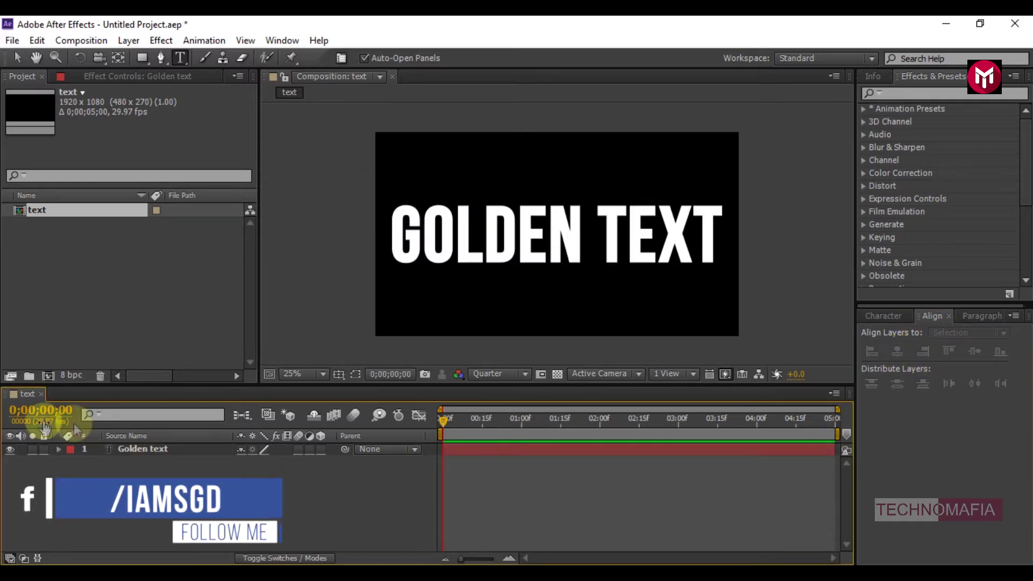
Create a new composition named Reflection.
click(48, 376)
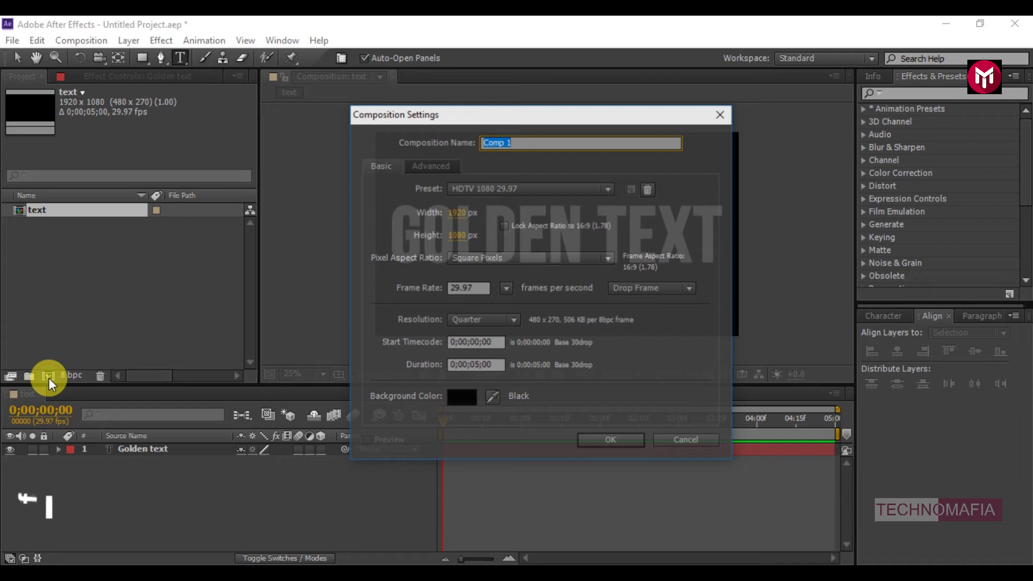
text(Reflection)
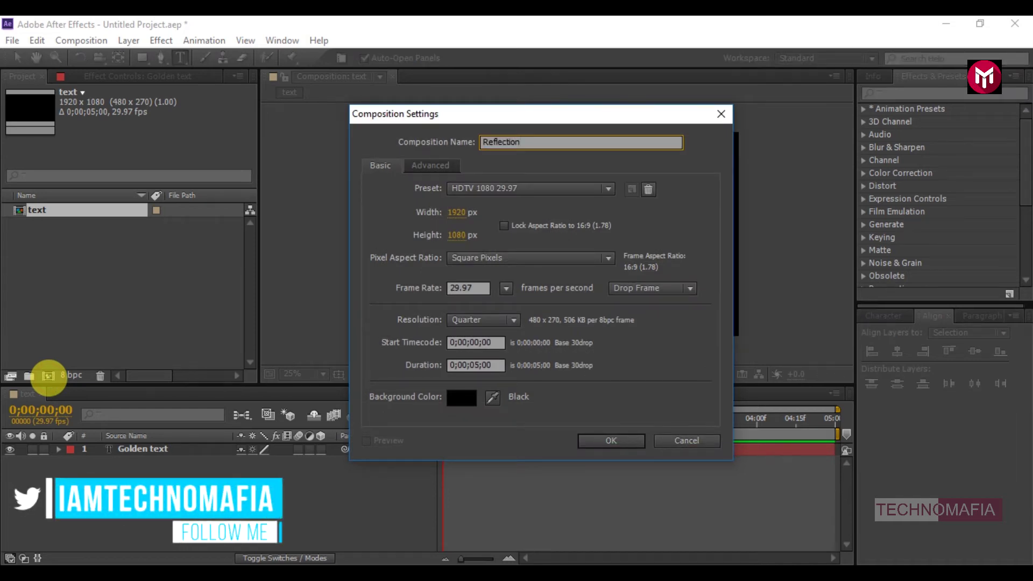
key(Return)
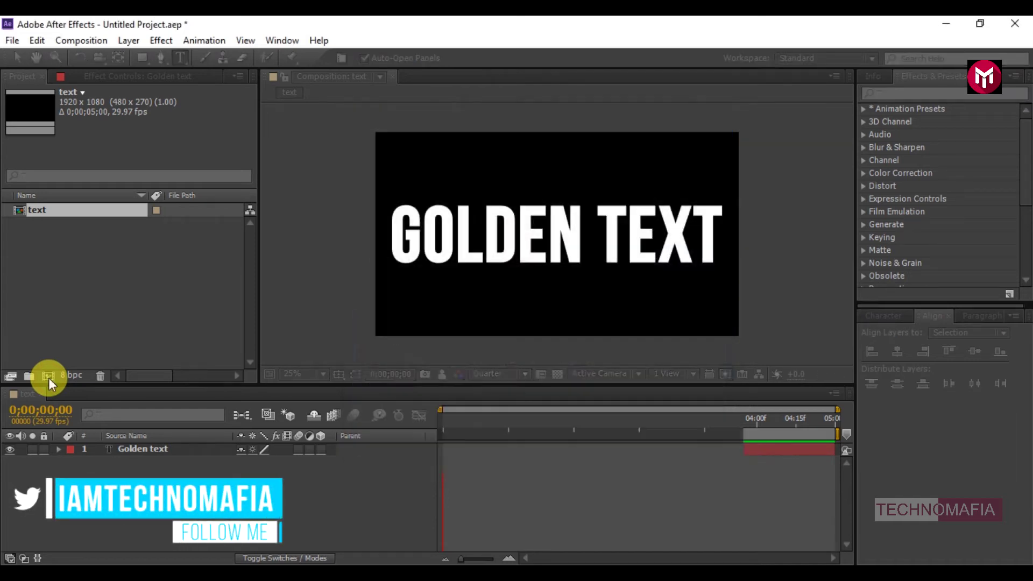
Import the Reflection_Texture image and place it in the Reflection composition.
right_click(65, 305)
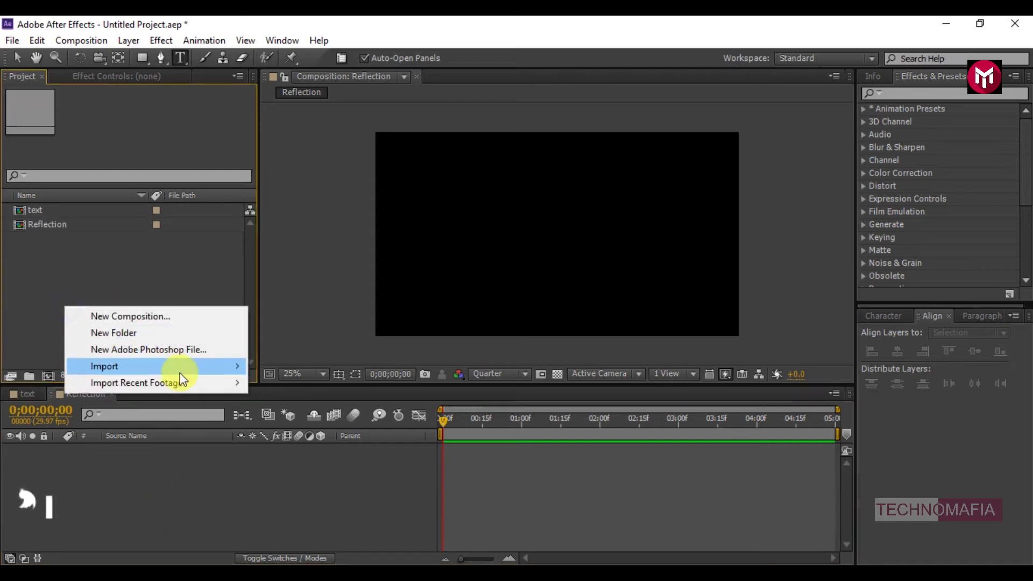
mouse_move(192, 366)
click(267, 366)
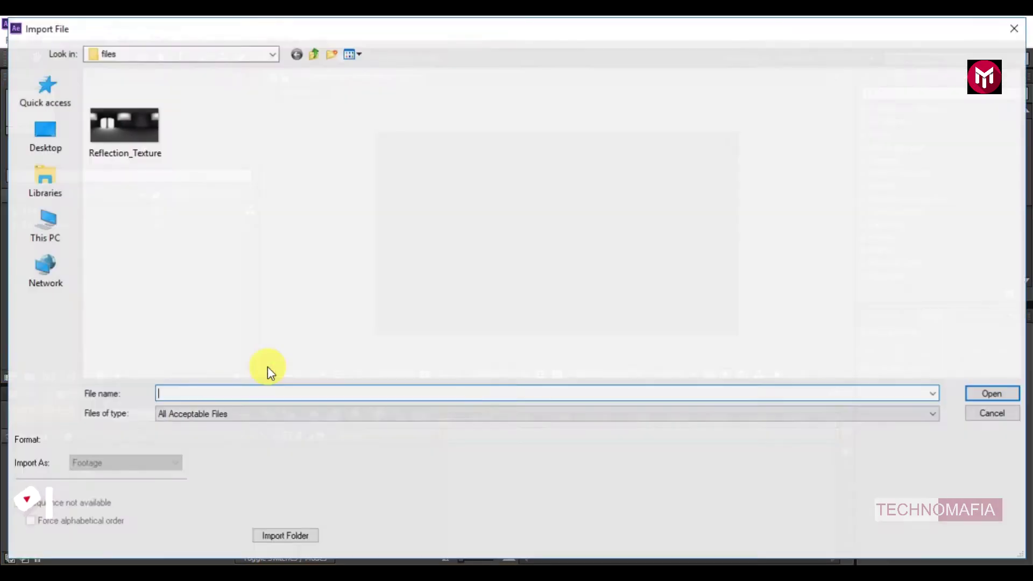
click(130, 141)
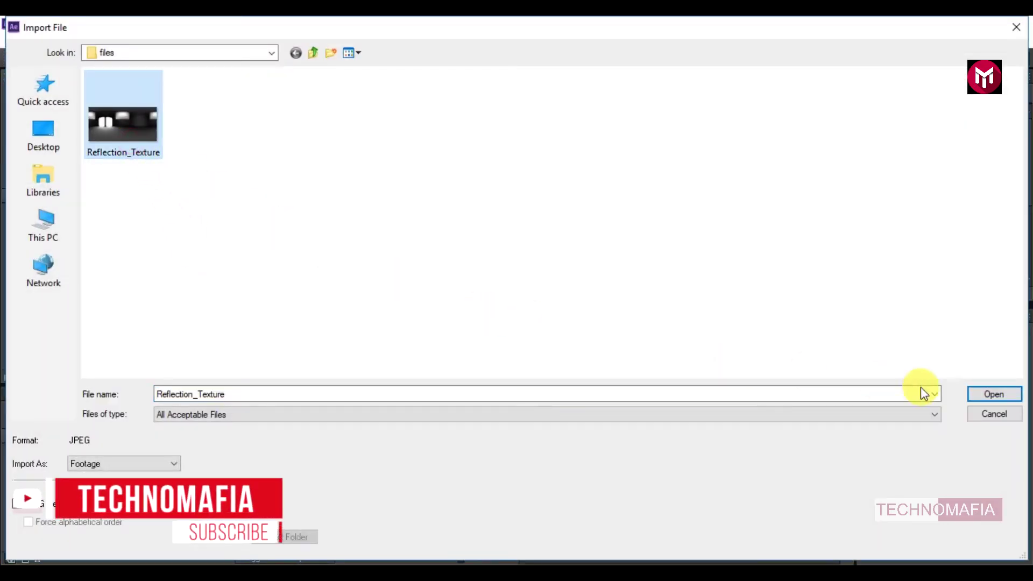
click(1005, 393)
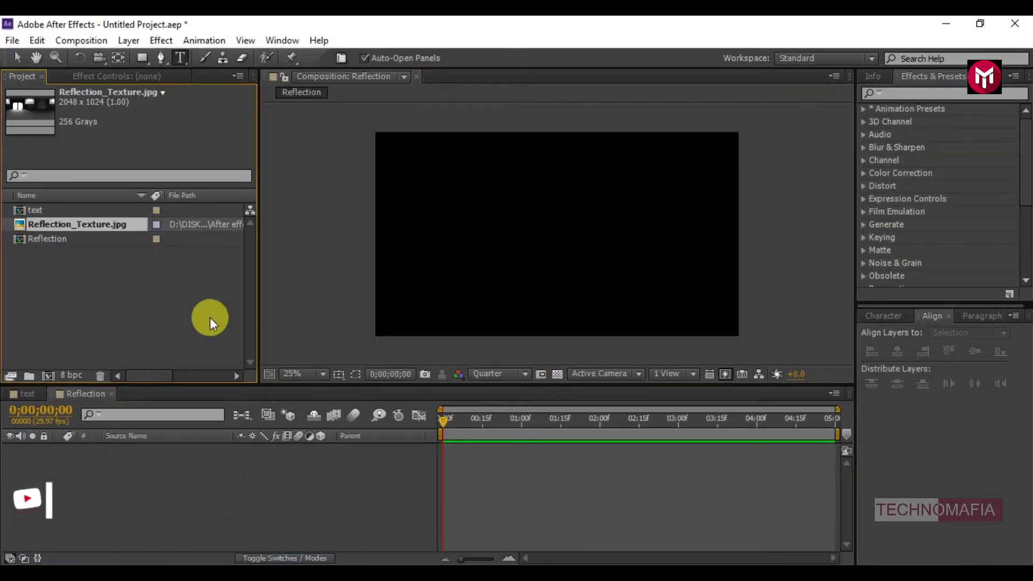
click(189, 312)
drag(76, 225, 139, 452)
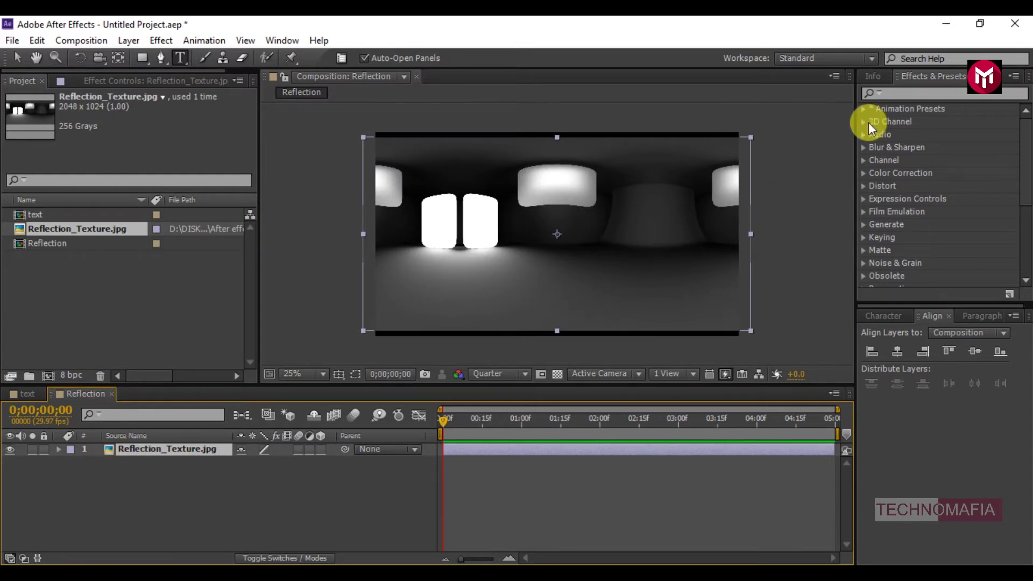
Apply Motion Tile to the texture, move the tile centre to 1636,620, and enable Mirror Edges.
click(893, 94)
text(motion)
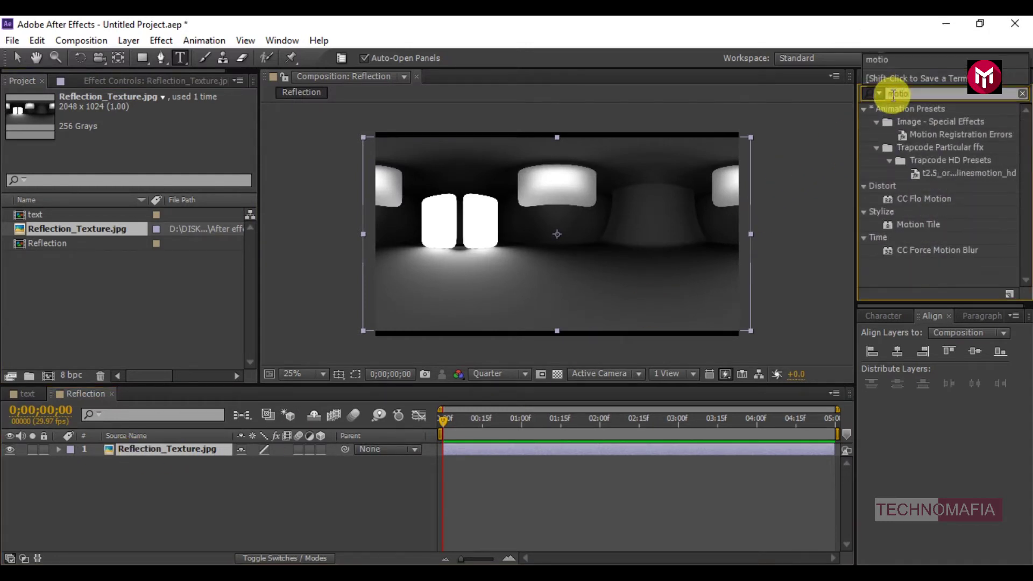
double_click(916, 226)
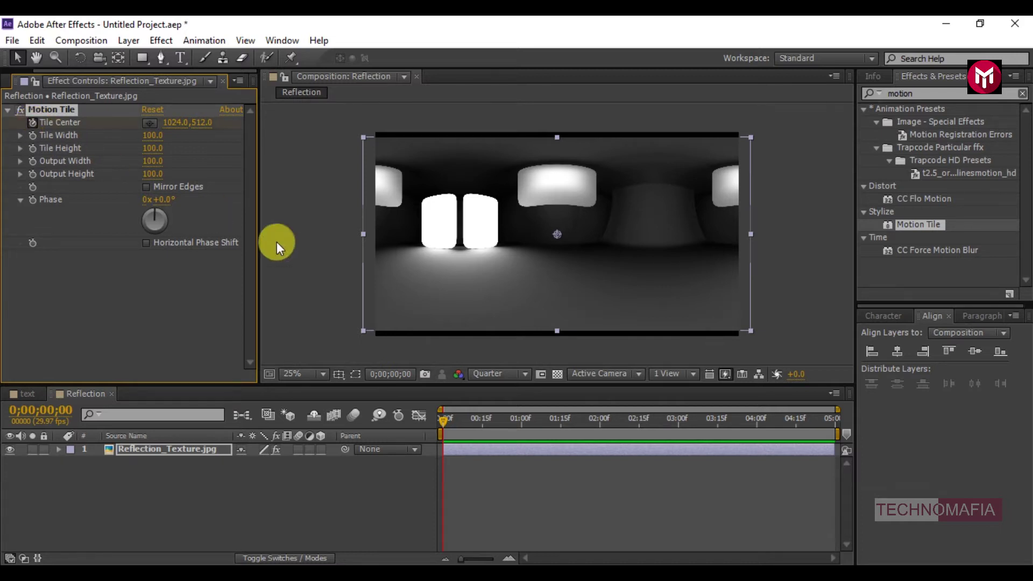
click(834, 419)
drag(557, 234, 674, 254)
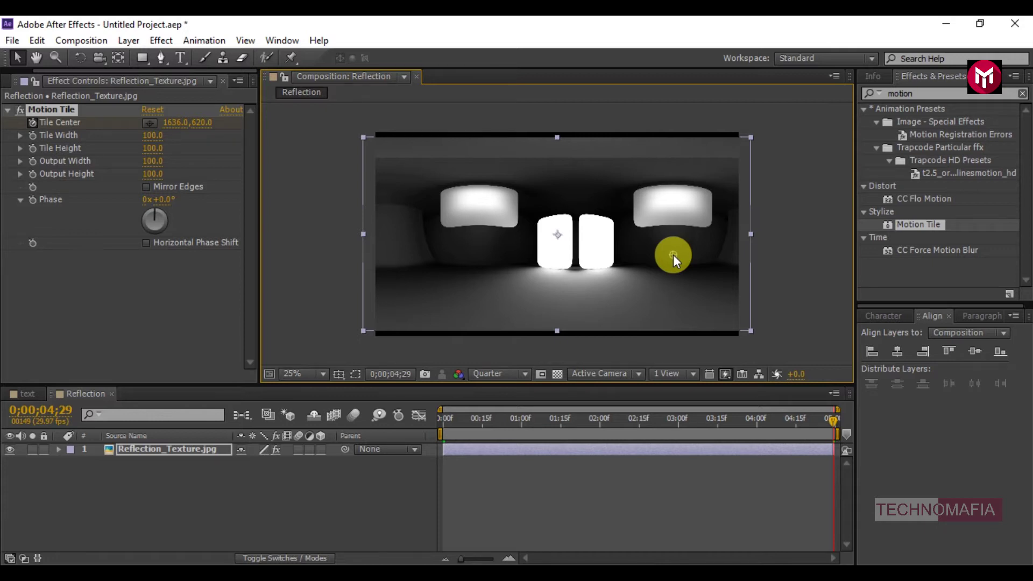
click(147, 188)
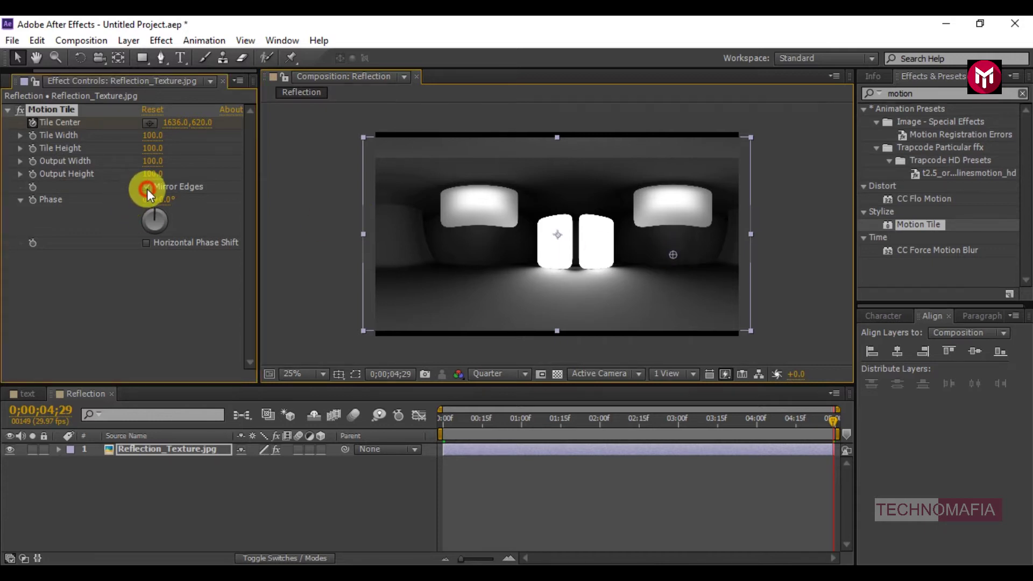
Set Motion Tile to tile width 92, tile height 77, output width 260, output height 150.
click(152, 136)
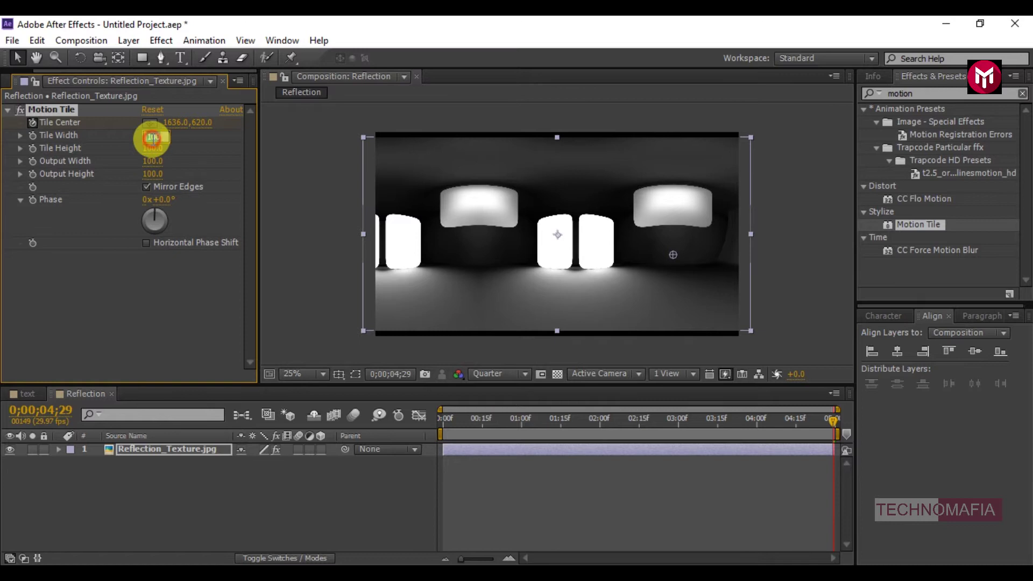
key(Return)
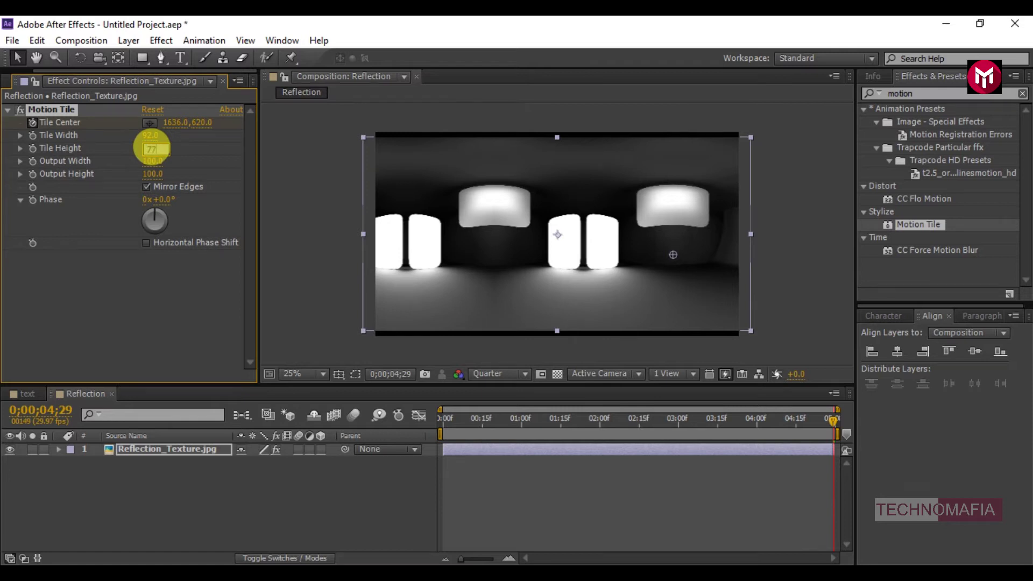
key(Return)
click(153, 162)
text(260)
key(Return)
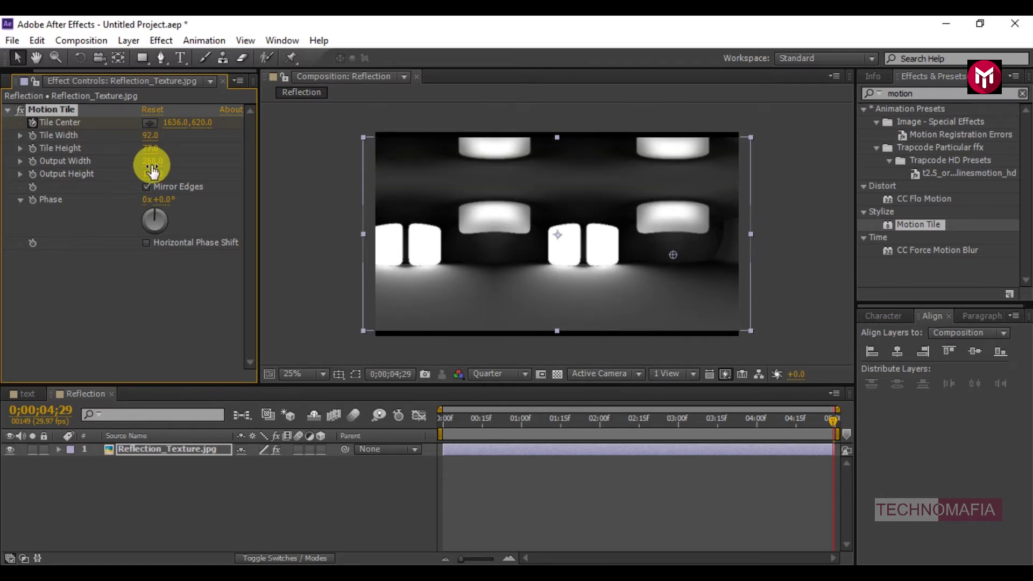
click(153, 176)
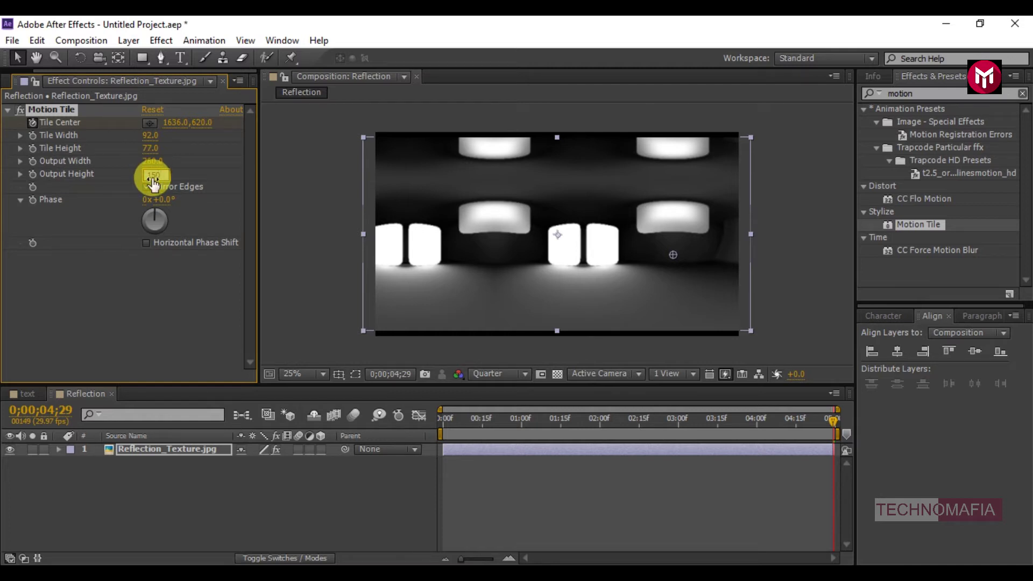
text(150)
key(Return)
click(152, 282)
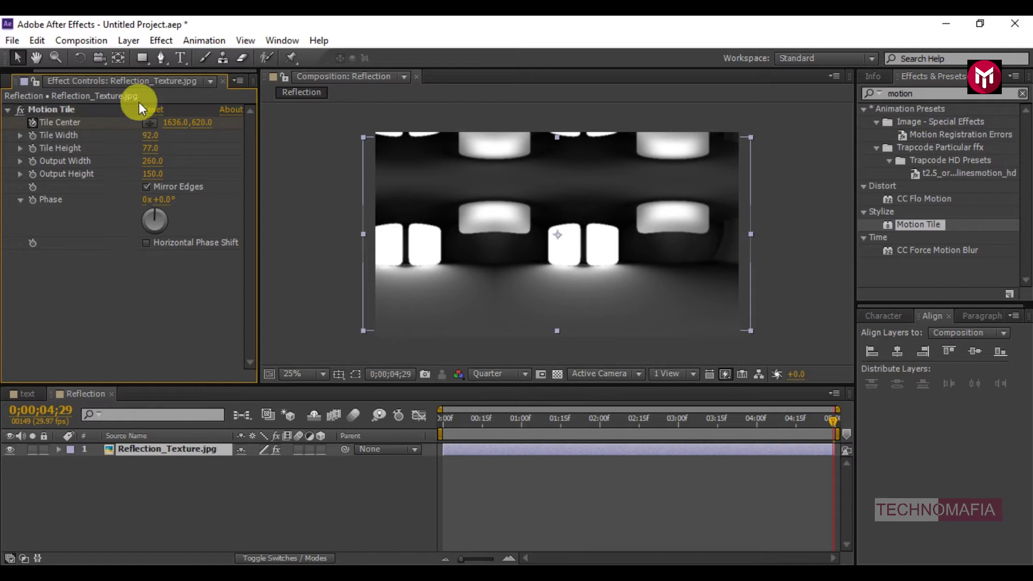
click(92, 41)
click(104, 63)
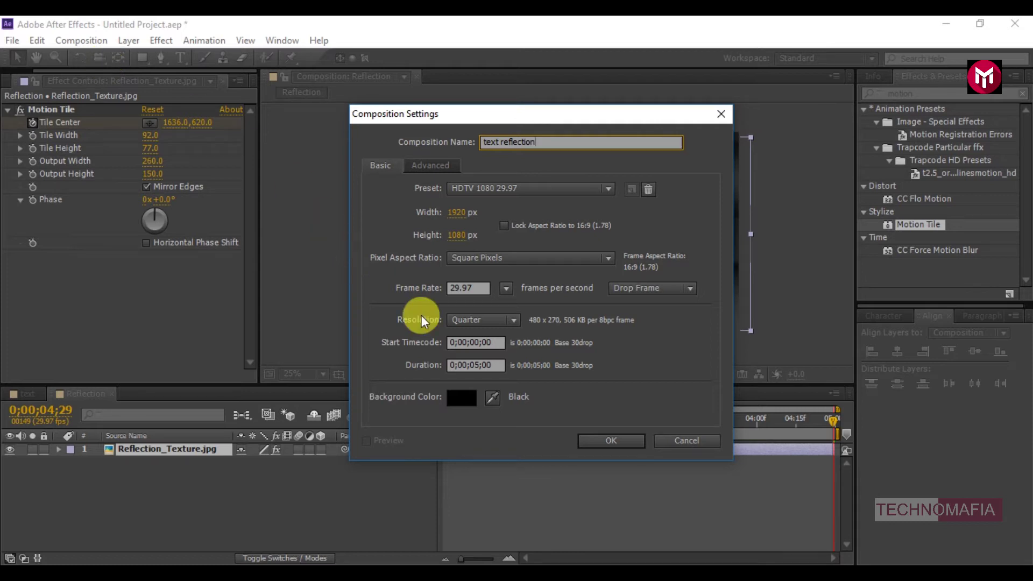
Stack the text comp over Reflection in text reflection and alpha-matte Reflection to the text.
click(612, 440)
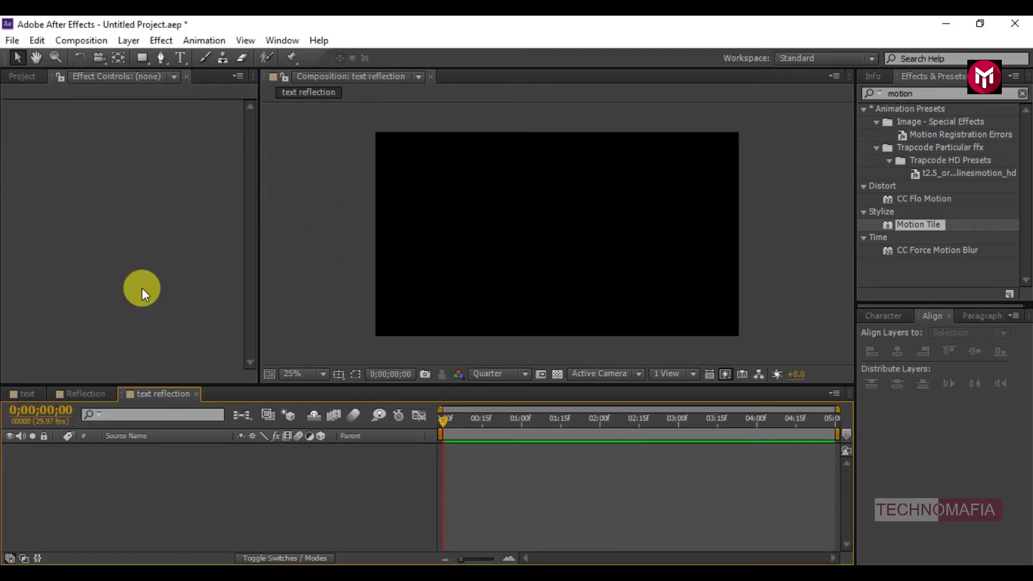
click(28, 79)
drag(39, 227, 121, 449)
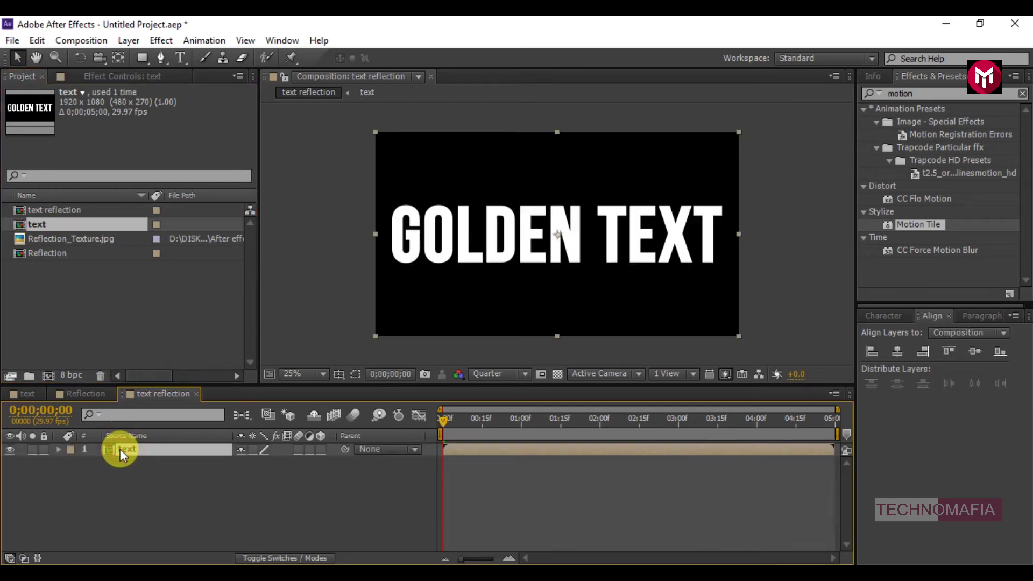
drag(42, 260, 112, 477)
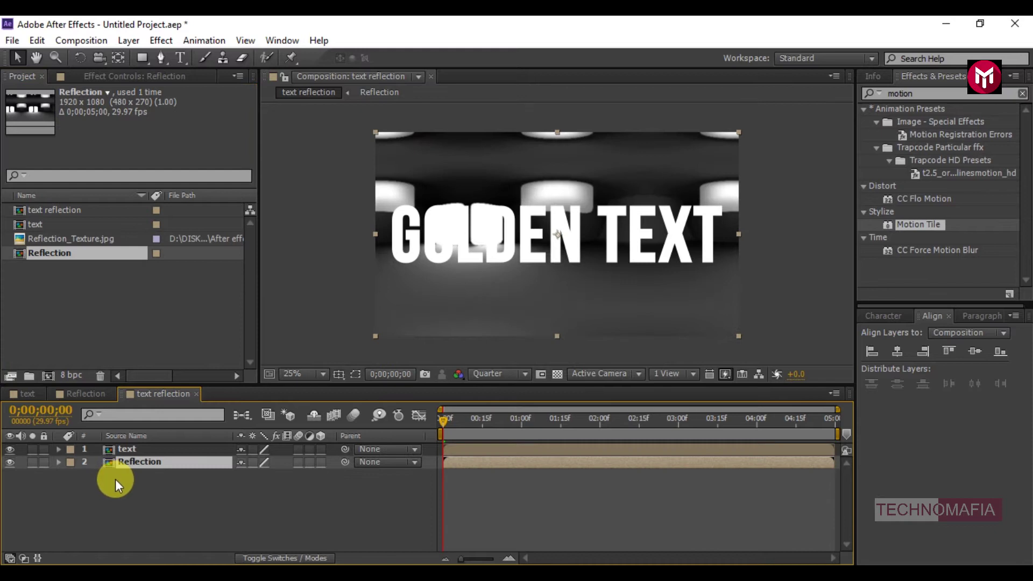
click(266, 557)
click(329, 462)
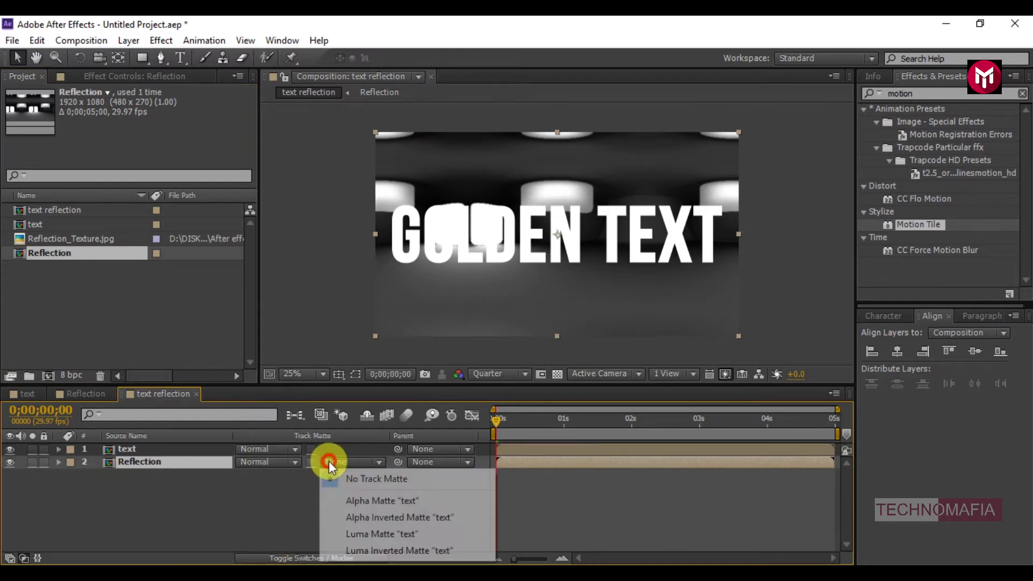
click(348, 500)
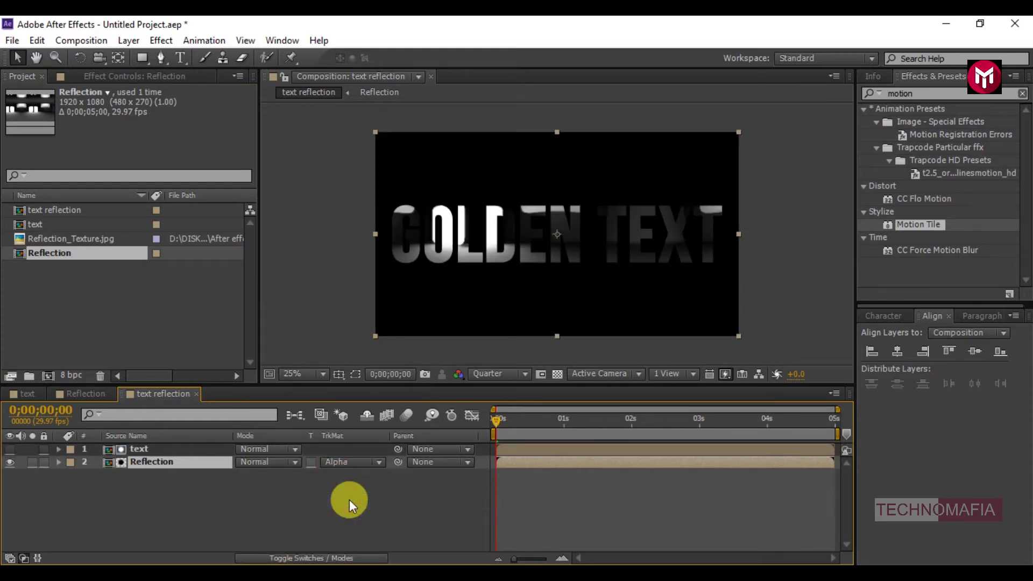
Apply CC Glass to Reflection with the text layer's Alpha as the bump map.
click(893, 94)
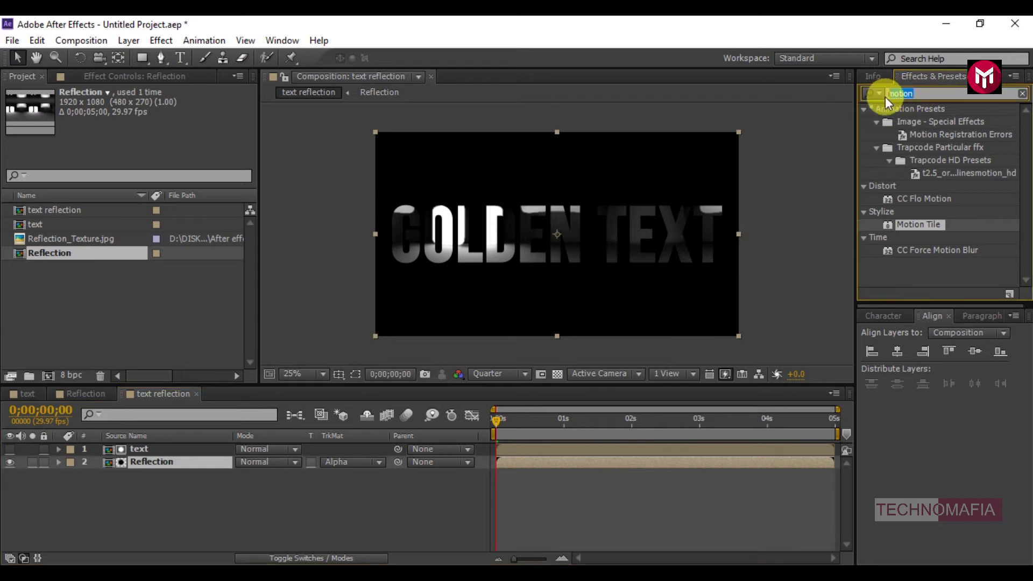
text(cc glass)
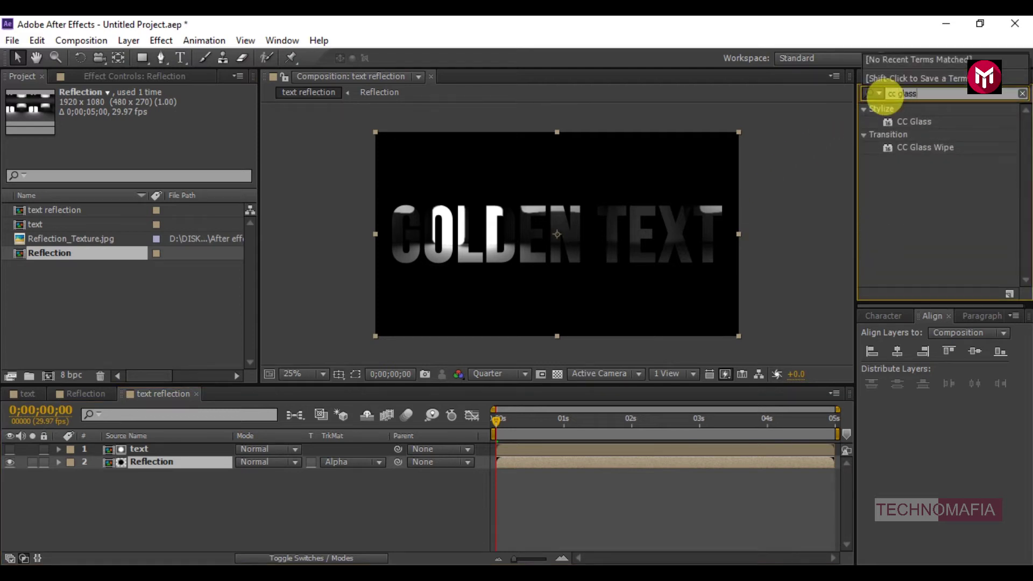
double_click(913, 122)
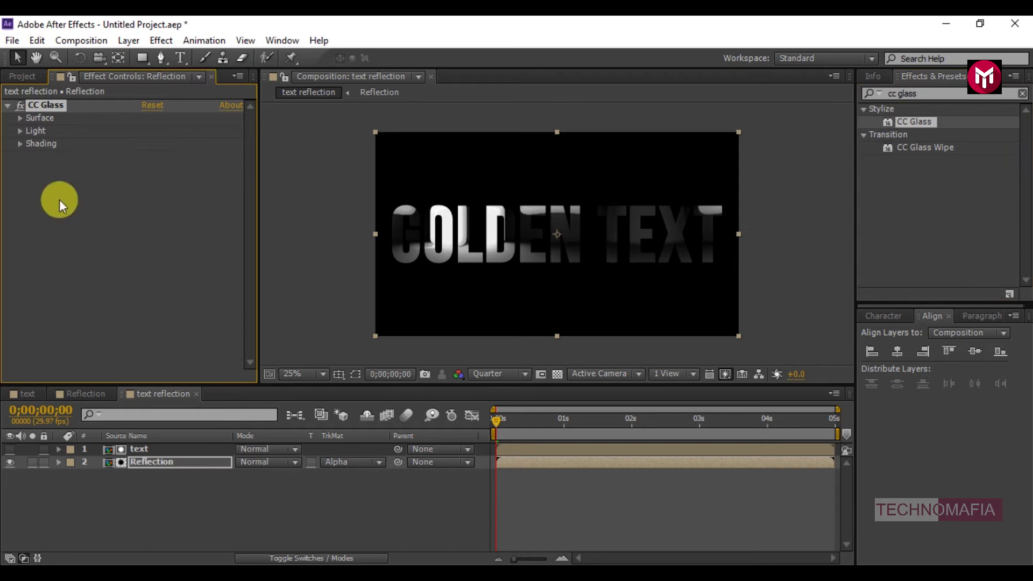
click(22, 118)
click(157, 131)
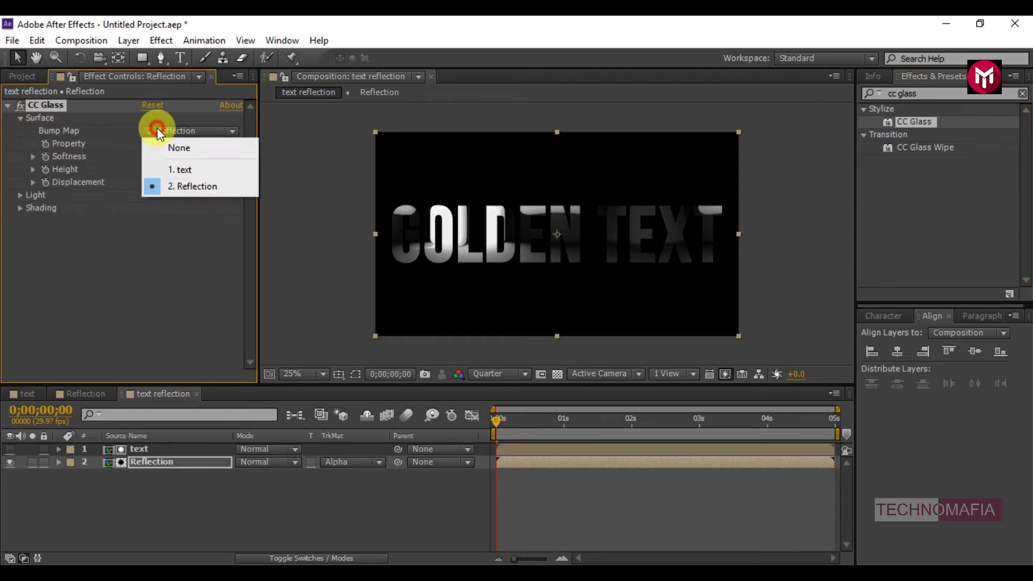
click(173, 166)
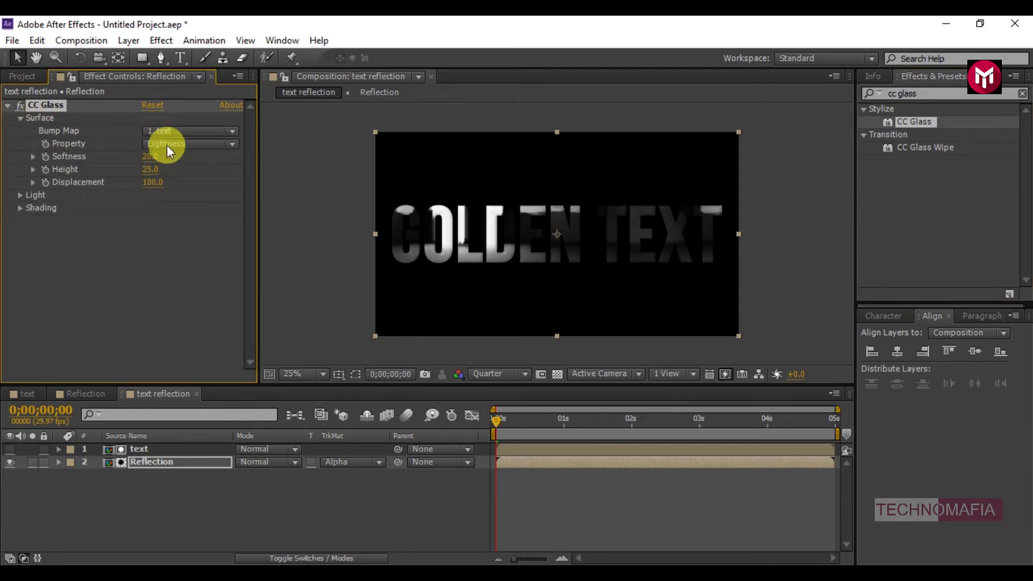
click(167, 145)
click(176, 212)
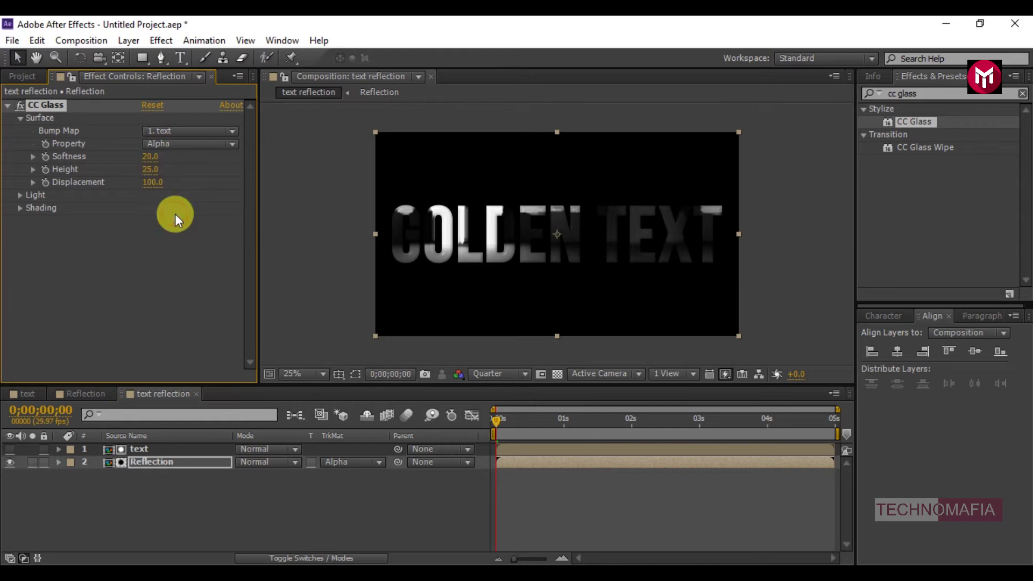
Set CC Glass Softness 40, Height 50, Displacement -500, and Light Intensity 120.
click(145, 157)
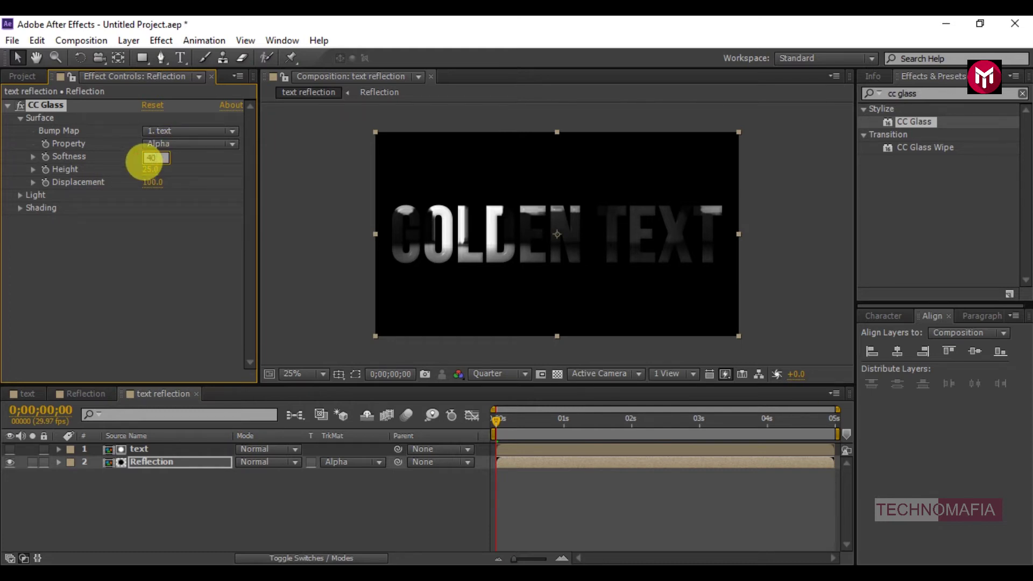
text(40)
click(149, 169)
text(50)
key(Return)
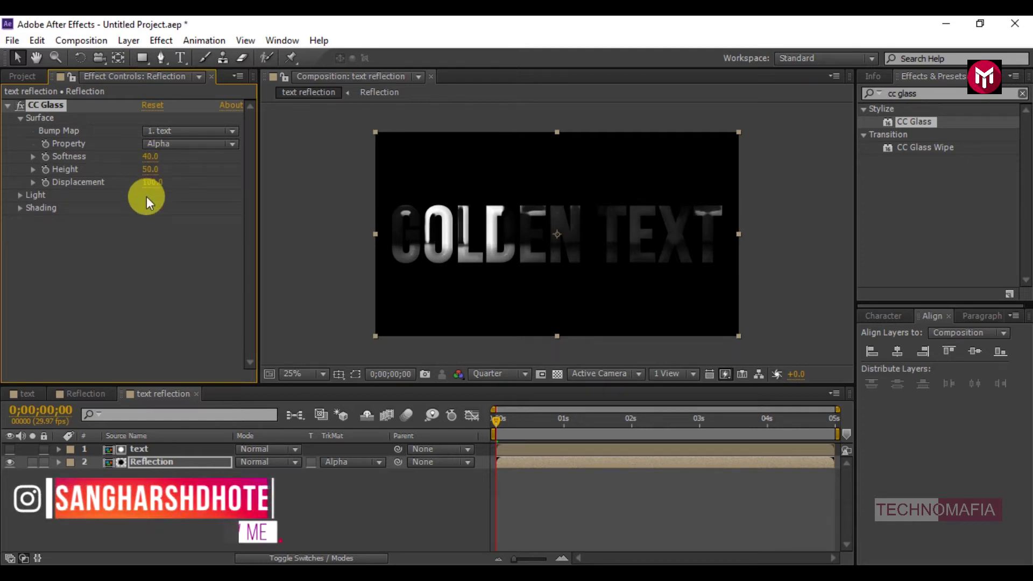
click(151, 183)
text(-500)
key(Return)
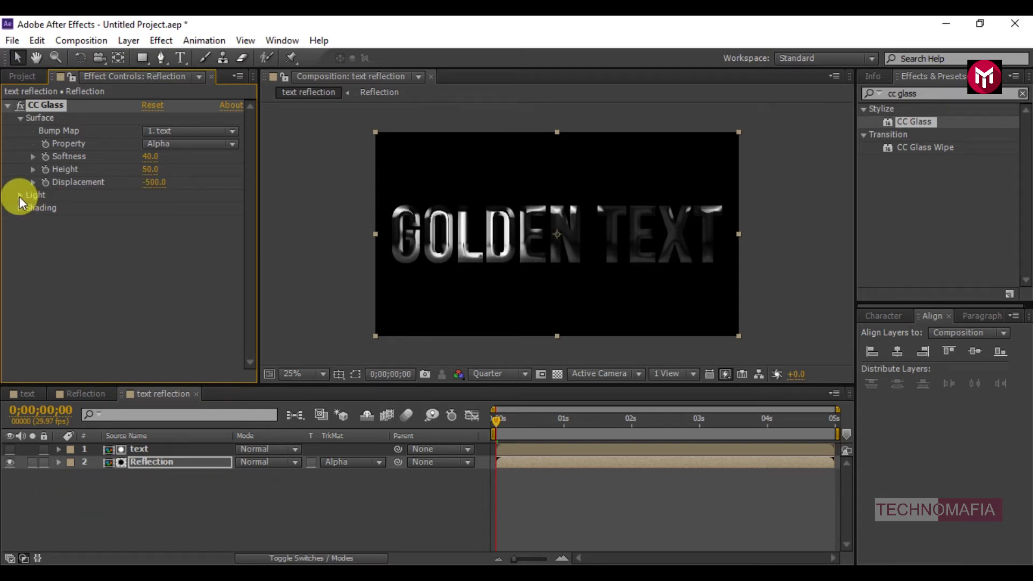
click(19, 195)
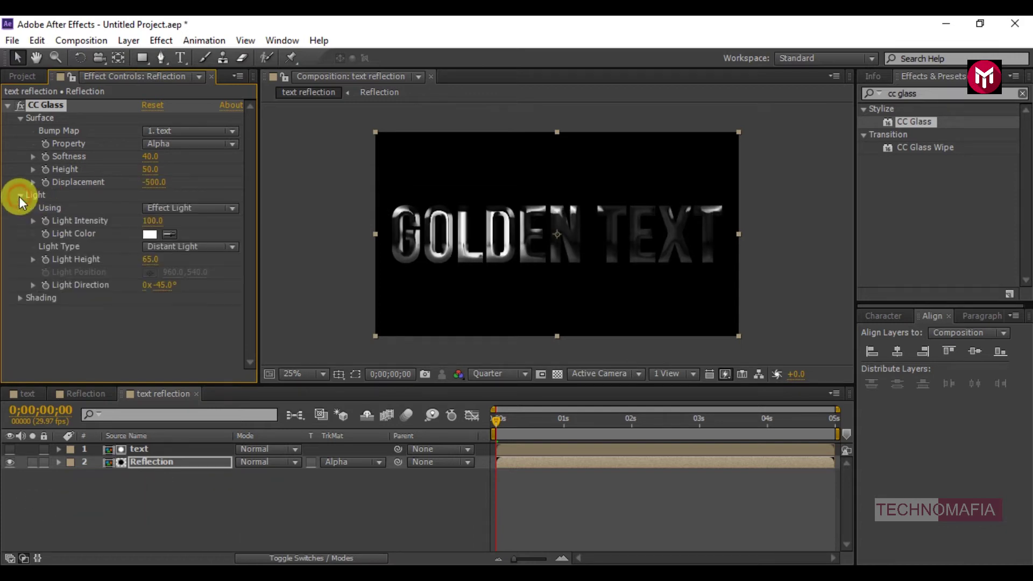
click(151, 221)
text(120)
key(Return)
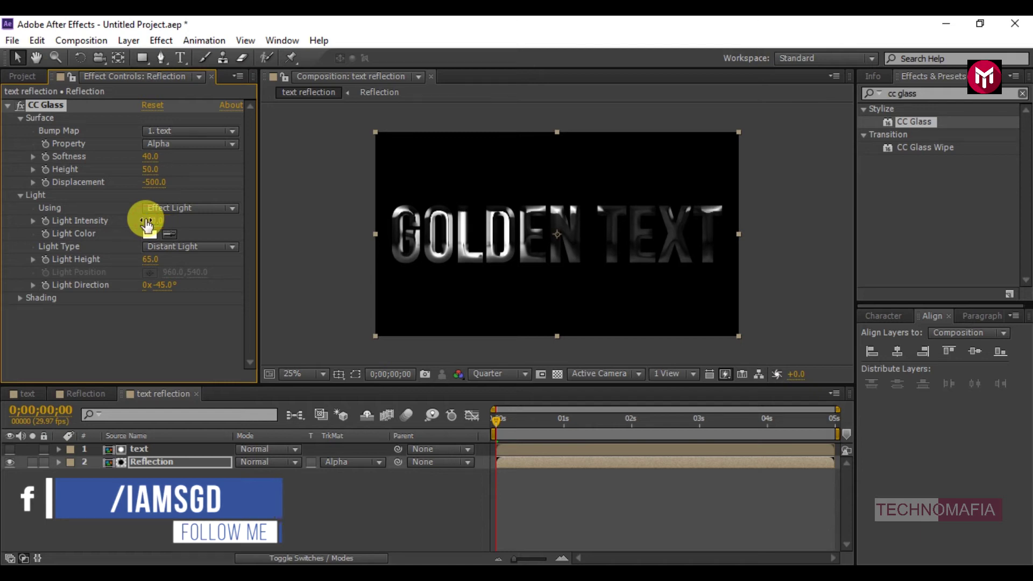
click(7, 105)
triple_click(922, 92)
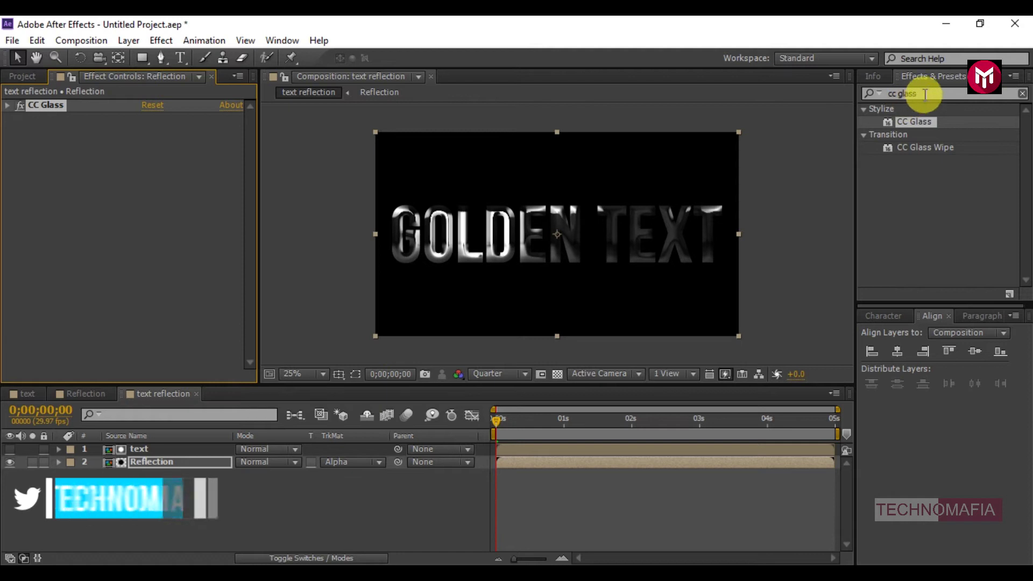
Apply CC Blobbylize to Reflection, using the text layer's Alpha as the blob layer.
key(BackSpace)
text(cc bl)
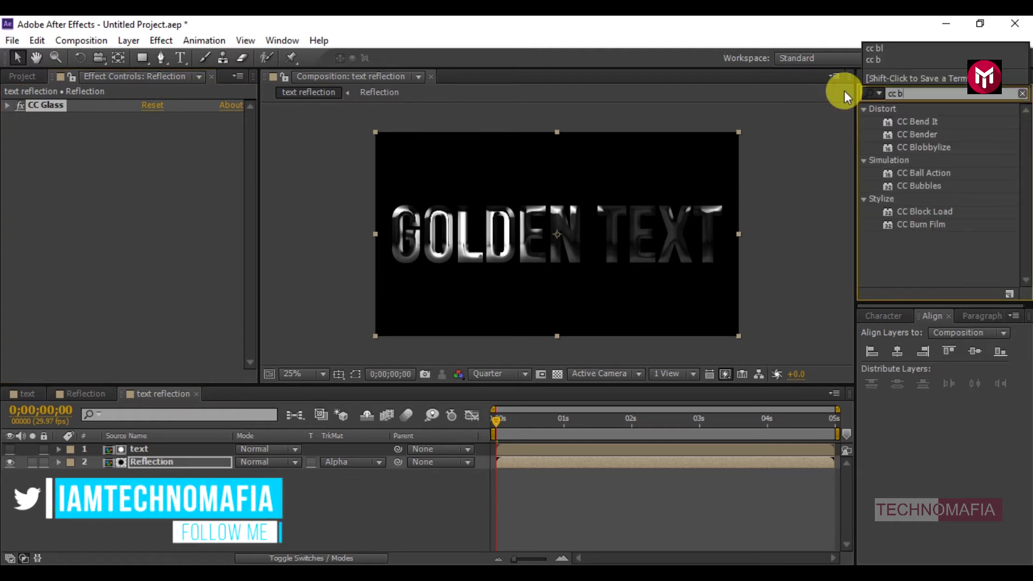
double_click(907, 124)
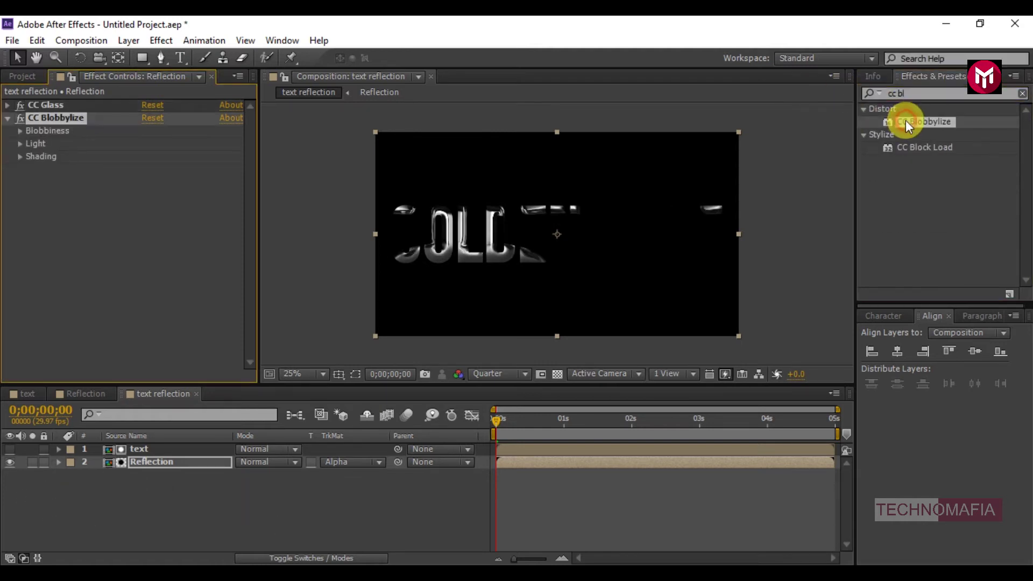
click(20, 131)
click(175, 144)
click(176, 168)
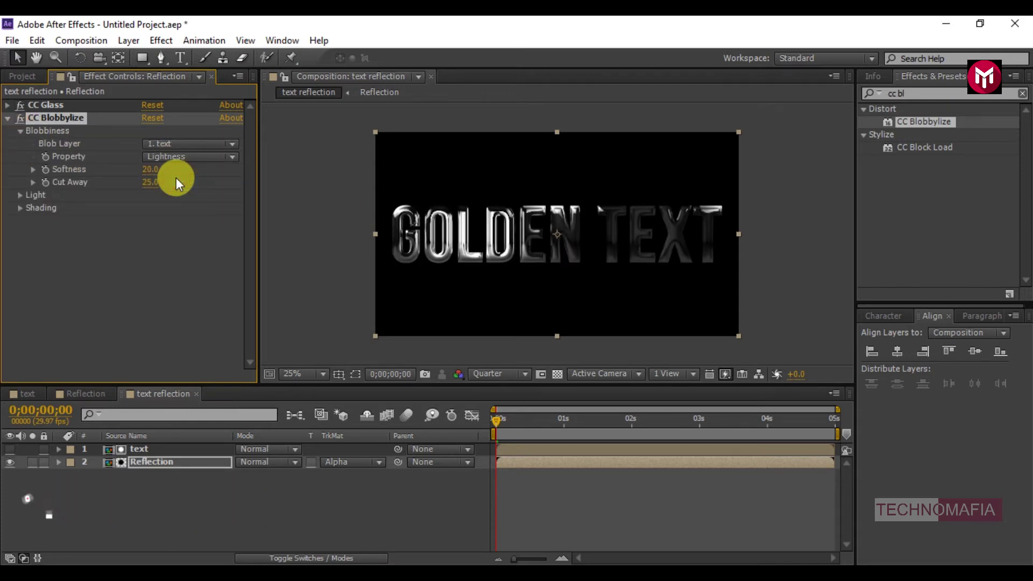
click(166, 156)
click(172, 221)
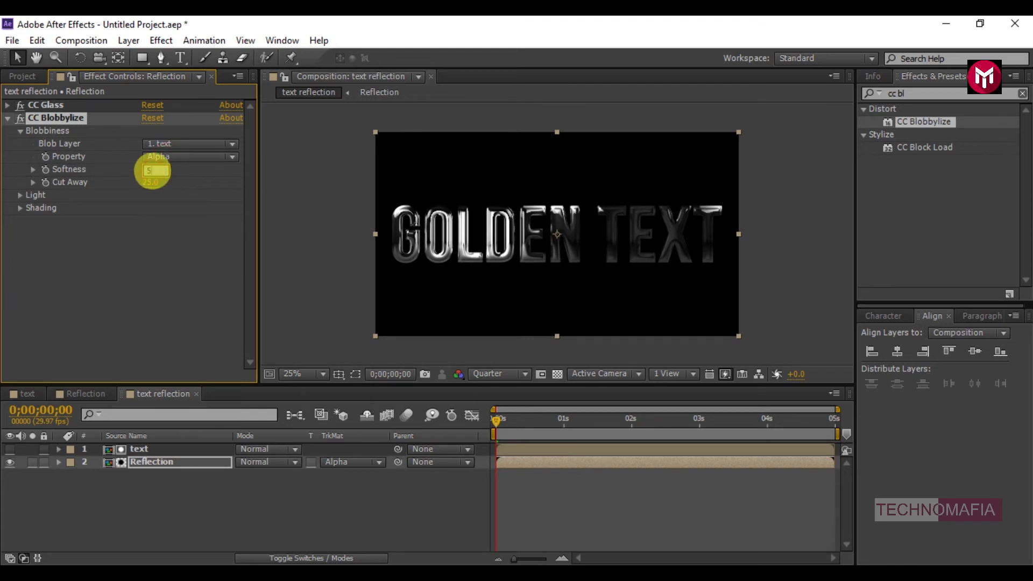
Set CC Blobbylize Softness to 5 and Cut Away to 10.
key(Return)
click(152, 183)
text(10)
key(Return)
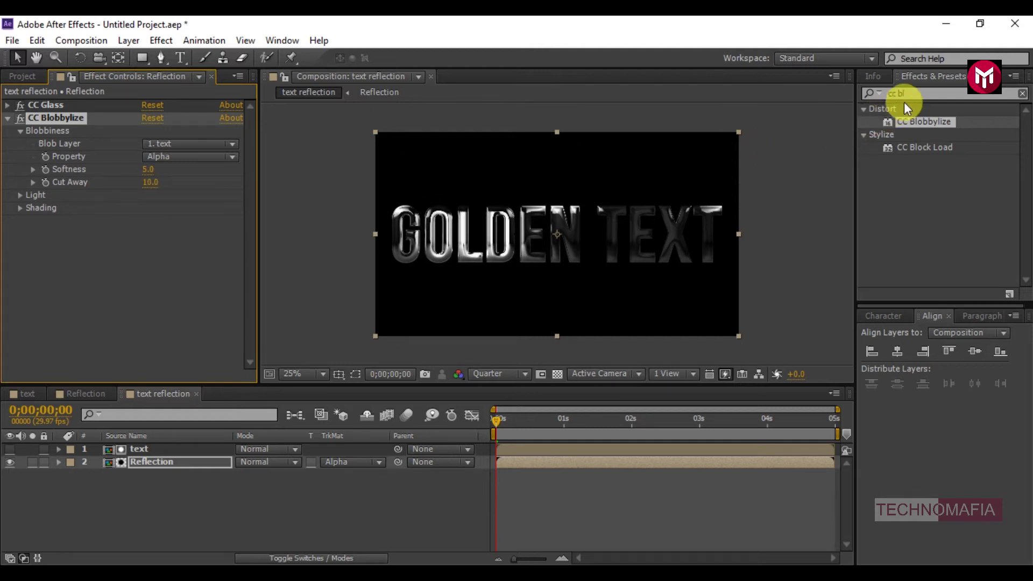
click(846, 92)
text(curv)
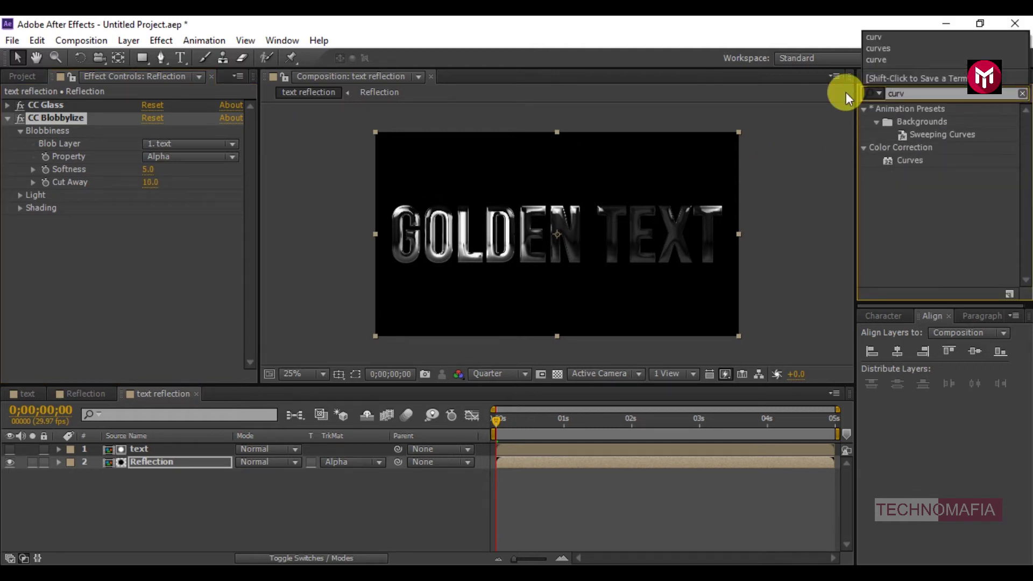
Apply Curves to Reflection and bend the RGB curve upward to brighten the text.
double_click(895, 160)
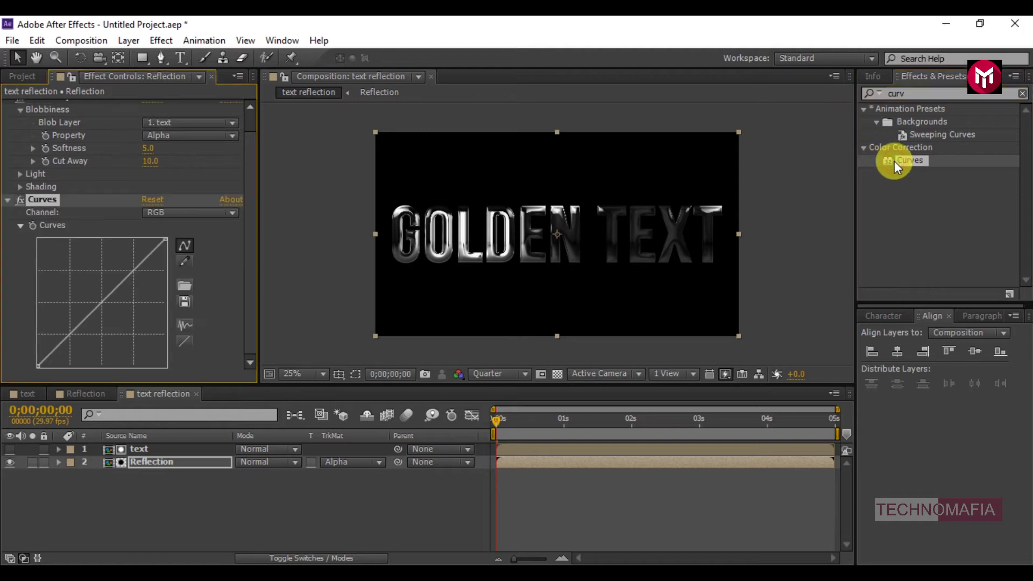
drag(102, 302, 80, 292)
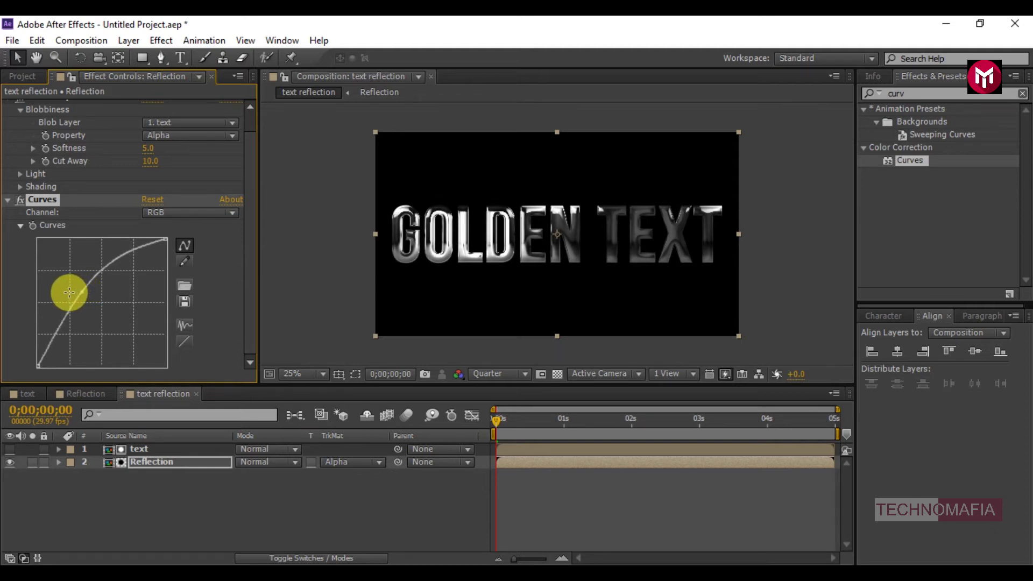
click(77, 40)
click(84, 58)
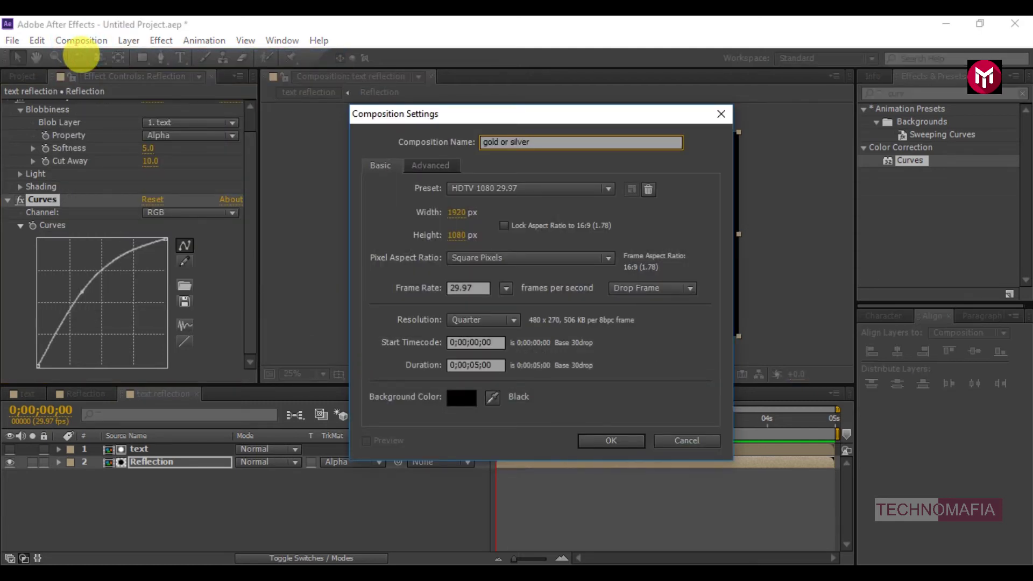
Create the gold or silver composition and place the text reflection comp in it.
click(602, 438)
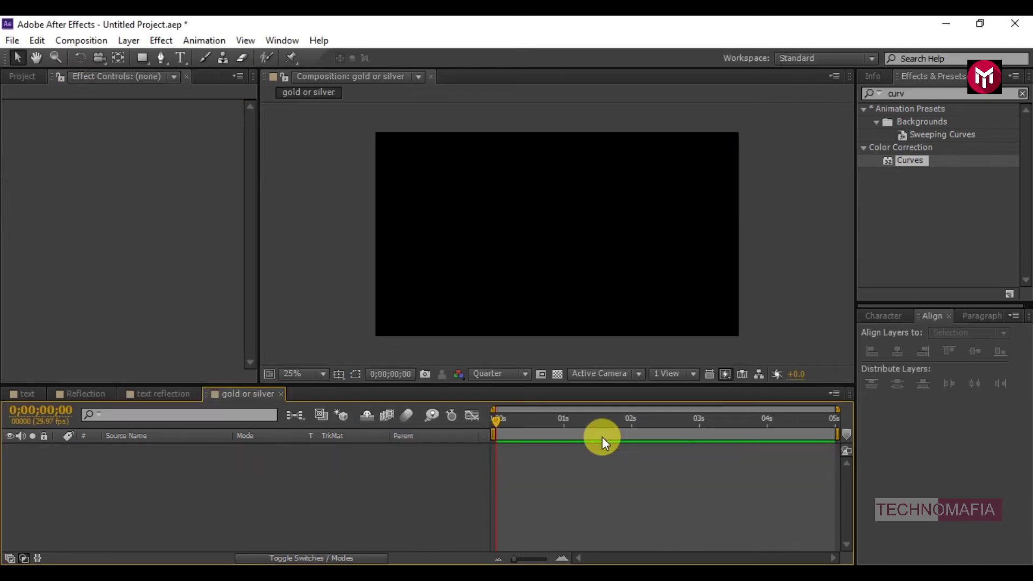
click(22, 76)
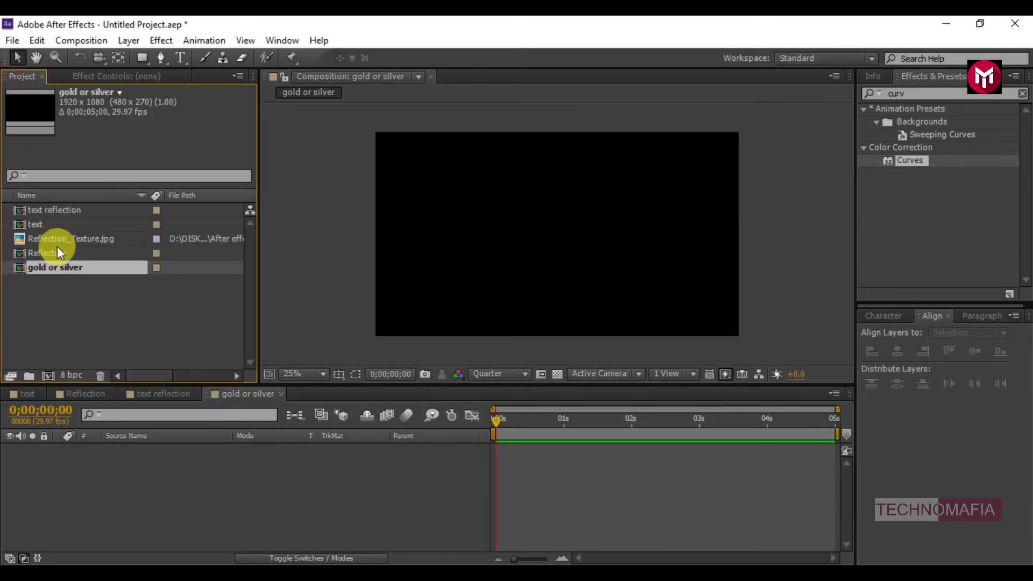
click(49, 209)
drag(159, 389, 154, 469)
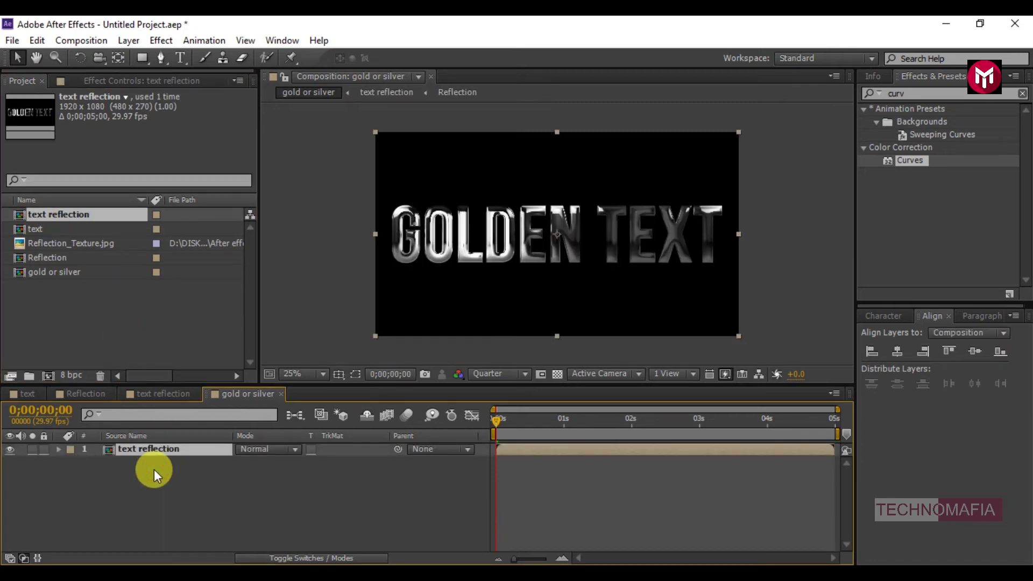
Add an adjustment layer above the text and apply Curves to it.
right_click(154, 470)
mouse_move(234, 316)
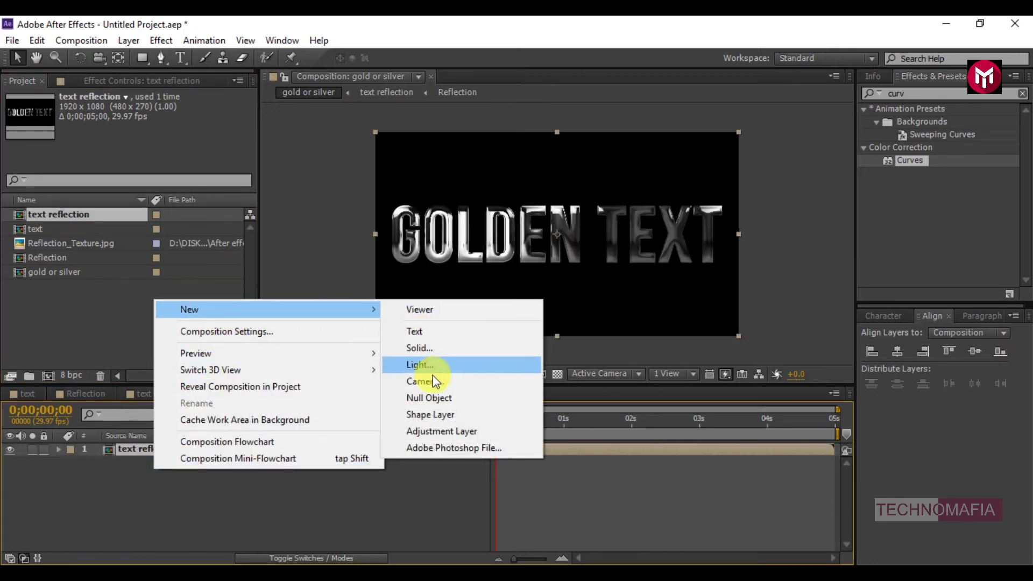
click(437, 430)
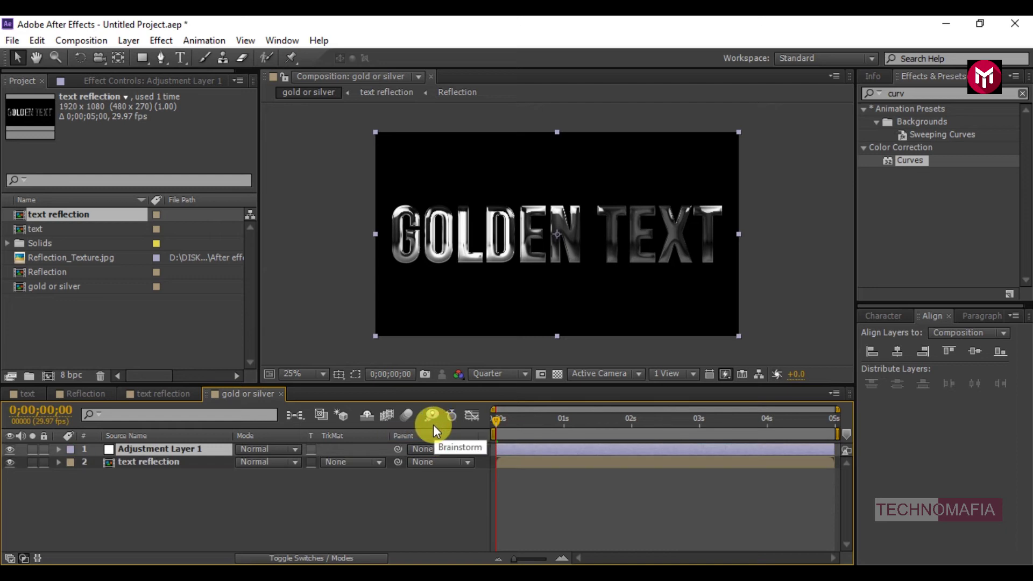
double_click(908, 159)
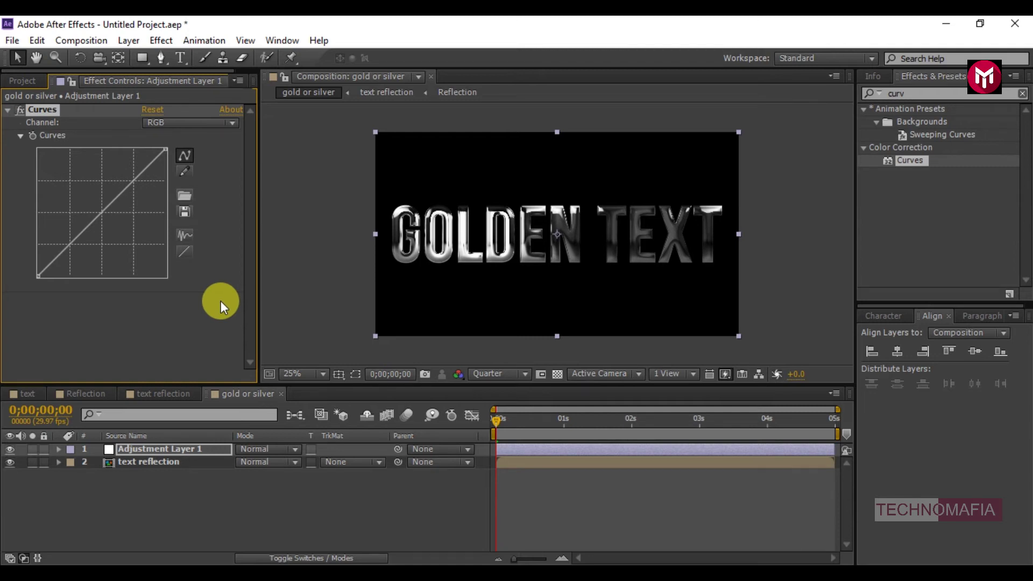
Bend the RGB curve up, then raise the Red and Green channel curves.
drag(104, 210, 92, 204)
click(166, 123)
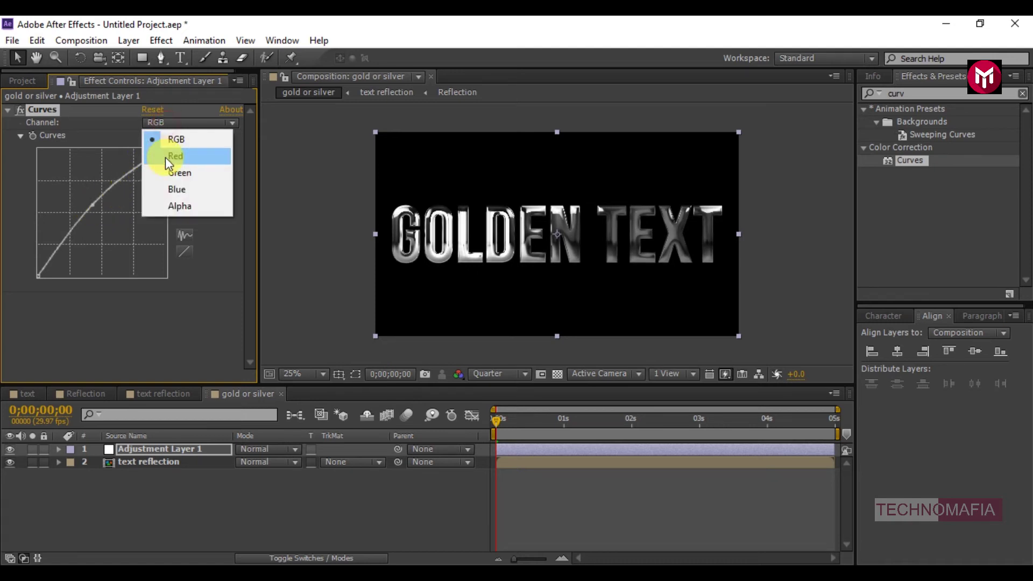
click(165, 158)
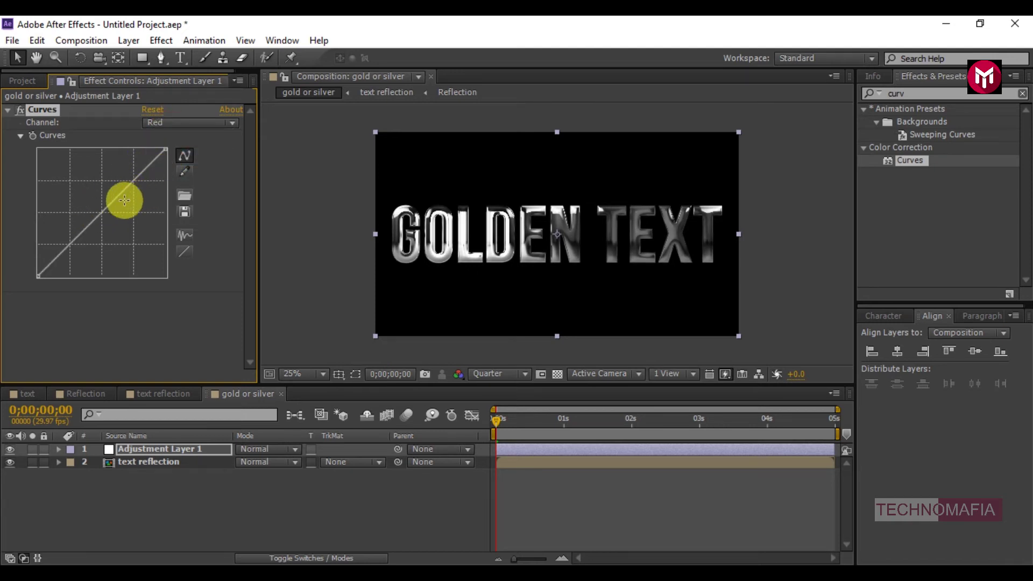
drag(103, 211, 88, 205)
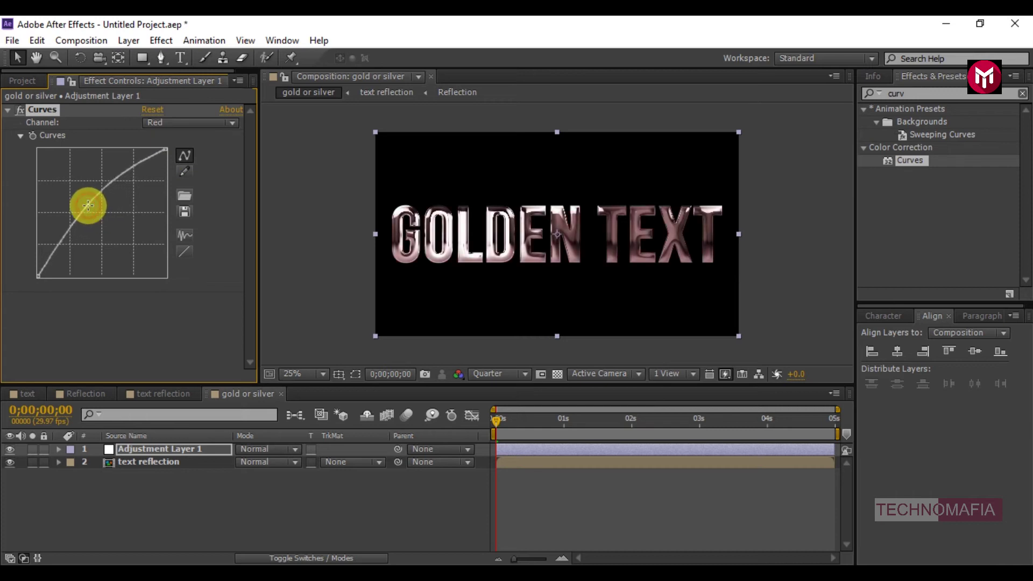
click(152, 123)
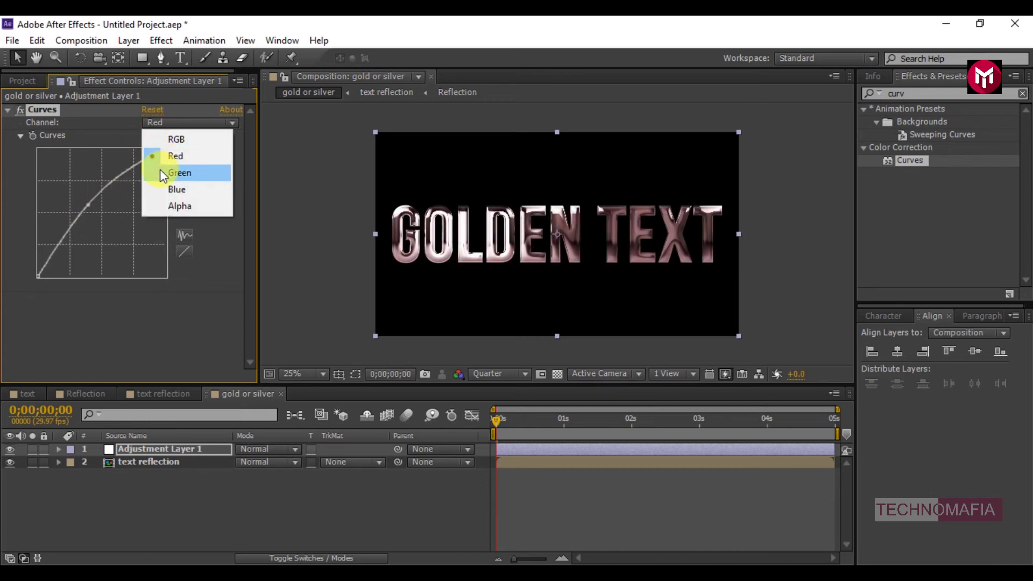
click(160, 169)
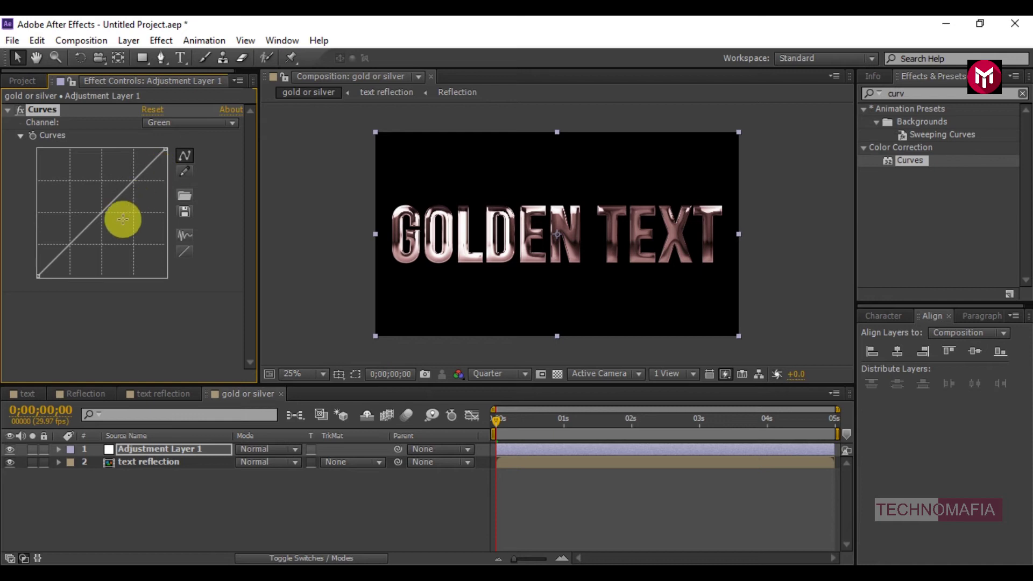
drag(98, 216, 88, 203)
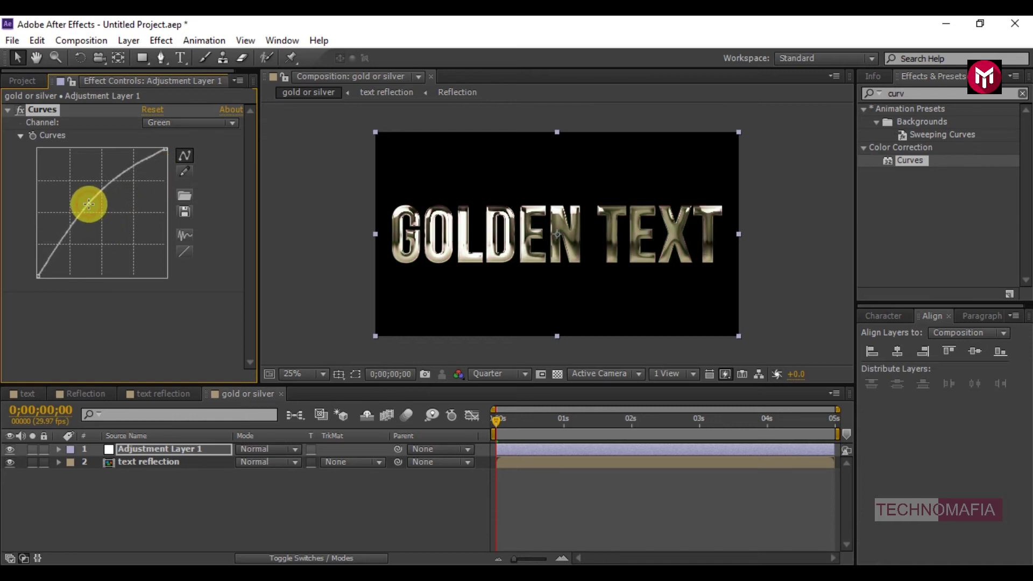
Pull the Blue curve down, fine-tune Green and Red, return to RGB, and preview the gold text.
click(166, 124)
click(170, 191)
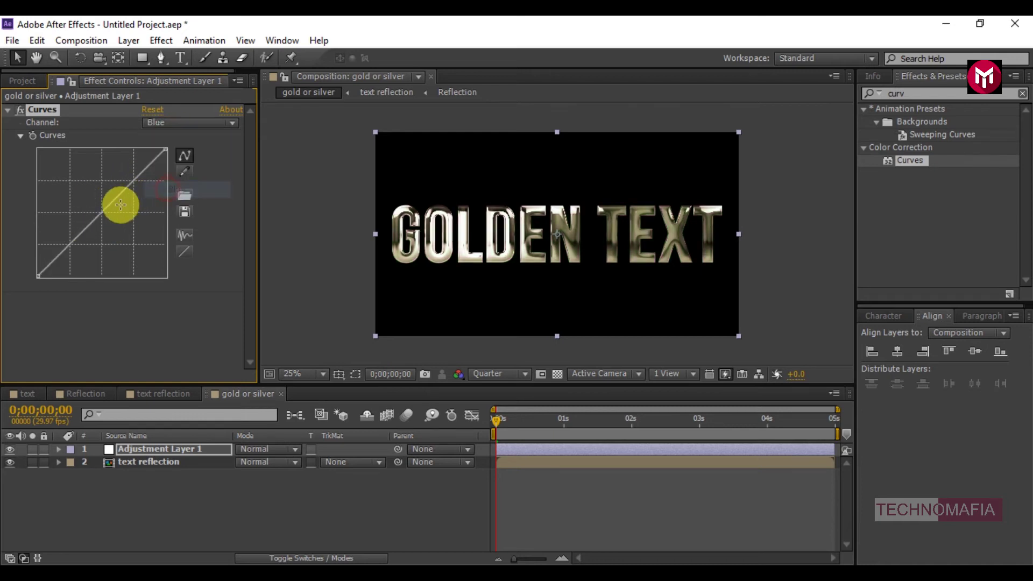
drag(99, 209, 111, 224)
click(156, 125)
click(169, 173)
mouse_move(87, 203)
mouse_down()
mouse_move(98, 208)
mouse_move(76, 196)
mouse_move(95, 209)
mouse_move(86, 201)
mouse_up()
click(183, 124)
click(171, 158)
click(166, 124)
click(156, 136)
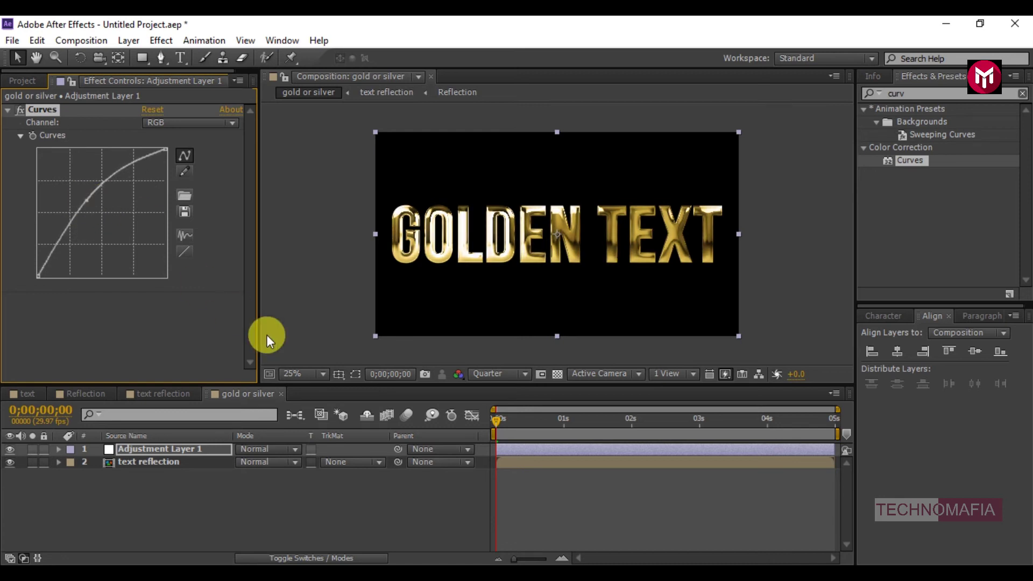
key(KP_0)
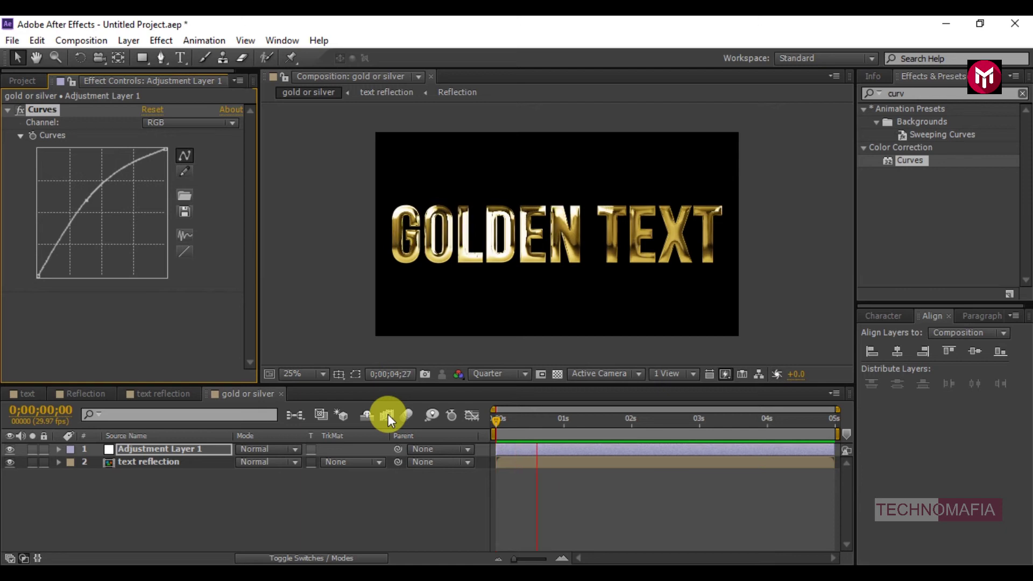
key(space)
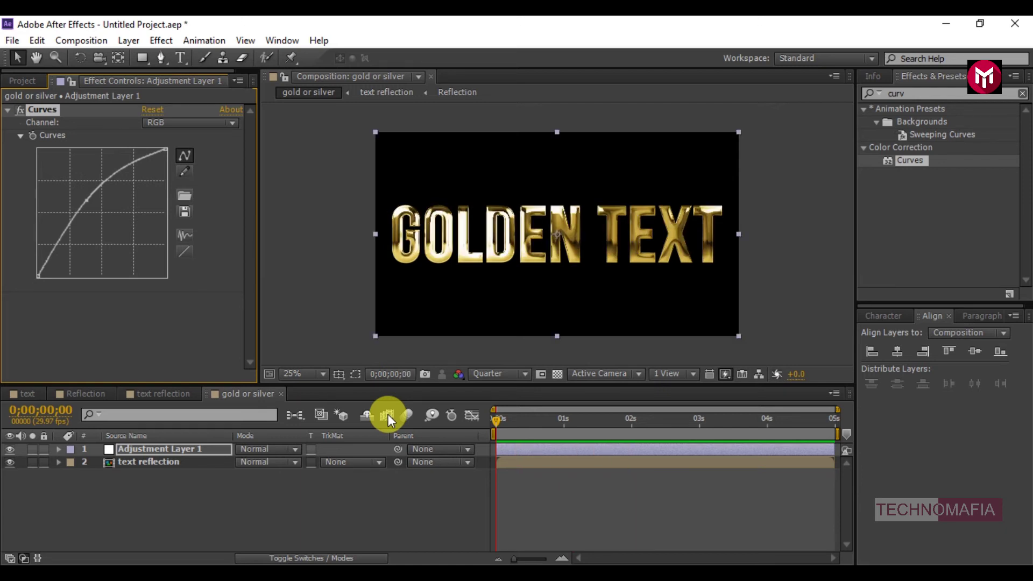
Create a composition named Final and place the gold or silver comp in it.
click(86, 40)
click(92, 59)
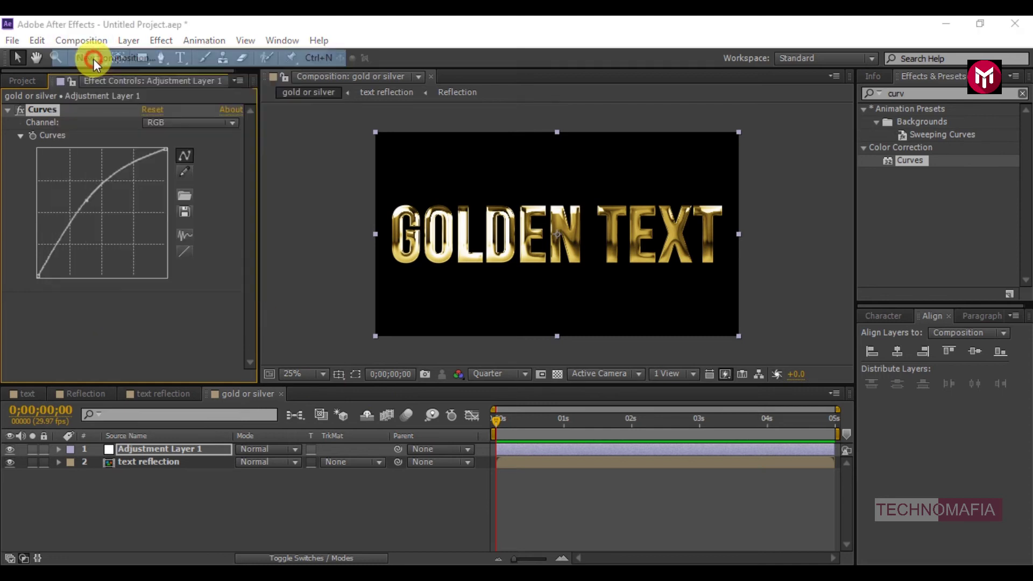
text(Final)
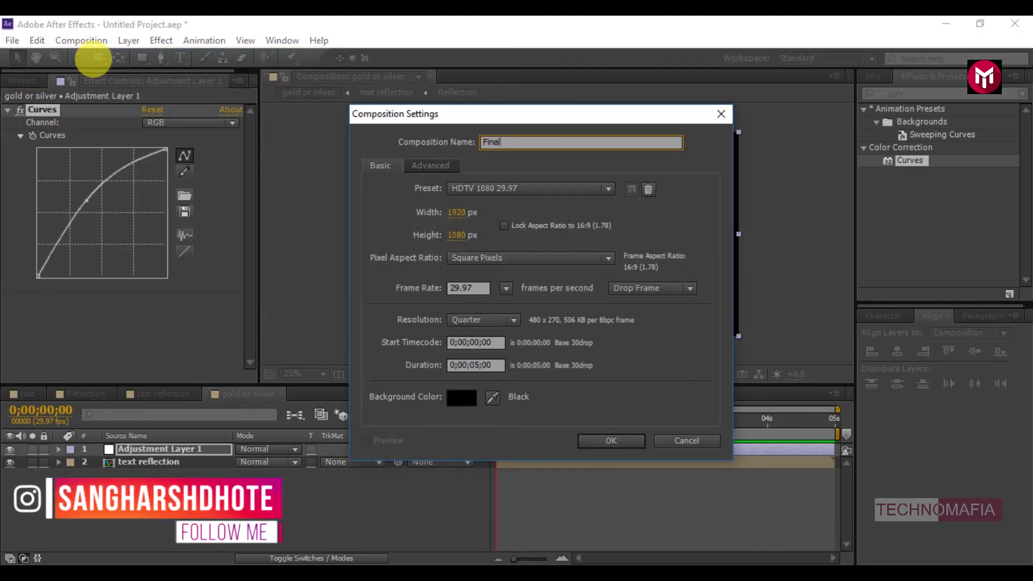
key(Return)
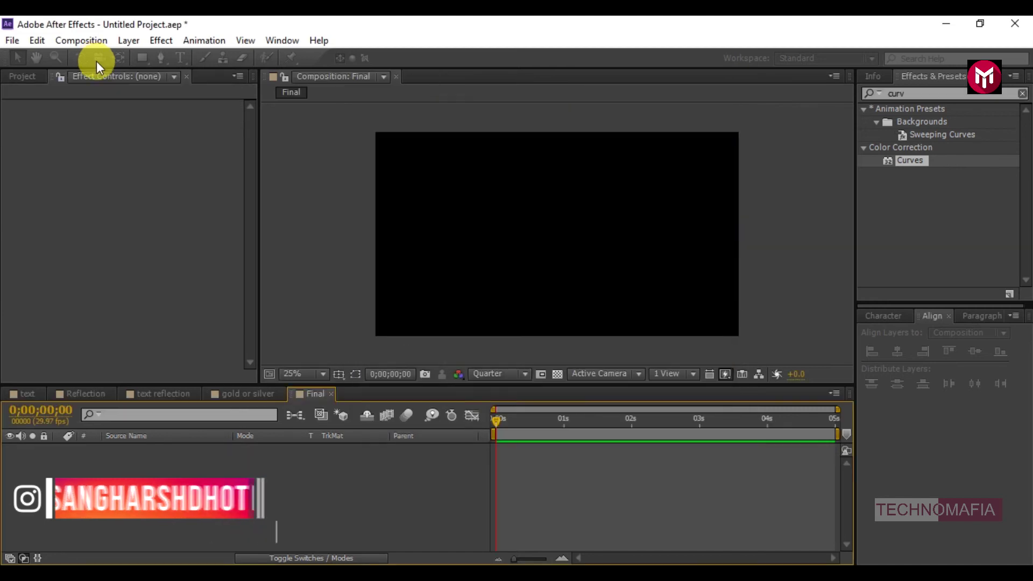
click(22, 81)
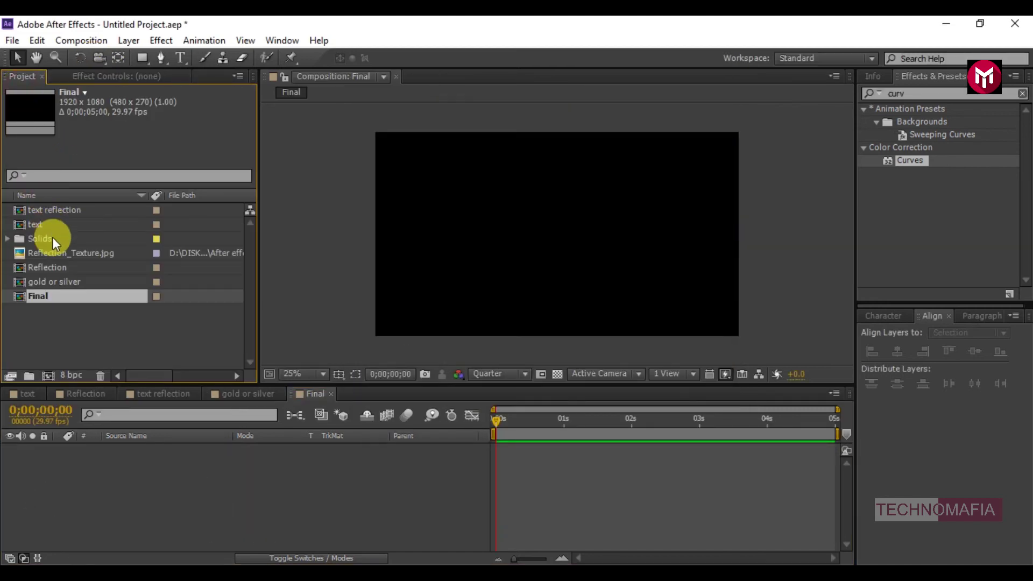
click(56, 284)
drag(56, 283, 156, 466)
Add a null object to Final and give it a Checkbox Control effect.
right_click(156, 467)
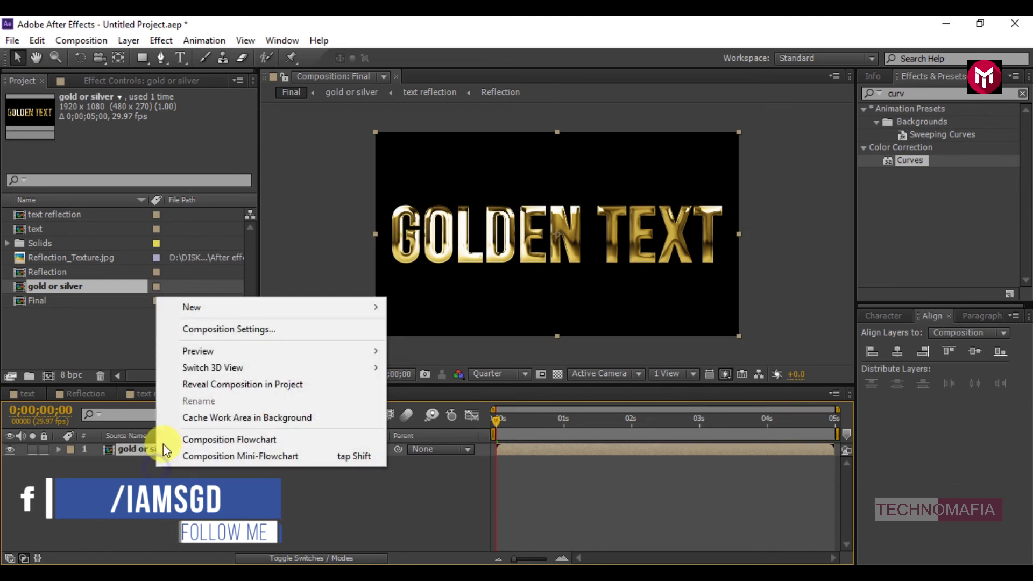
mouse_move(247, 307)
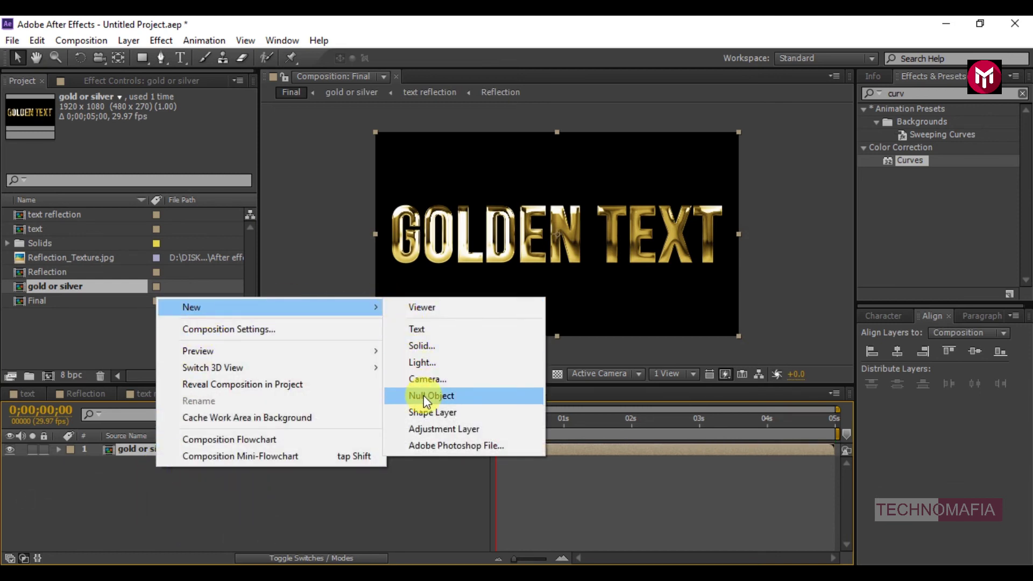
click(424, 395)
click(137, 77)
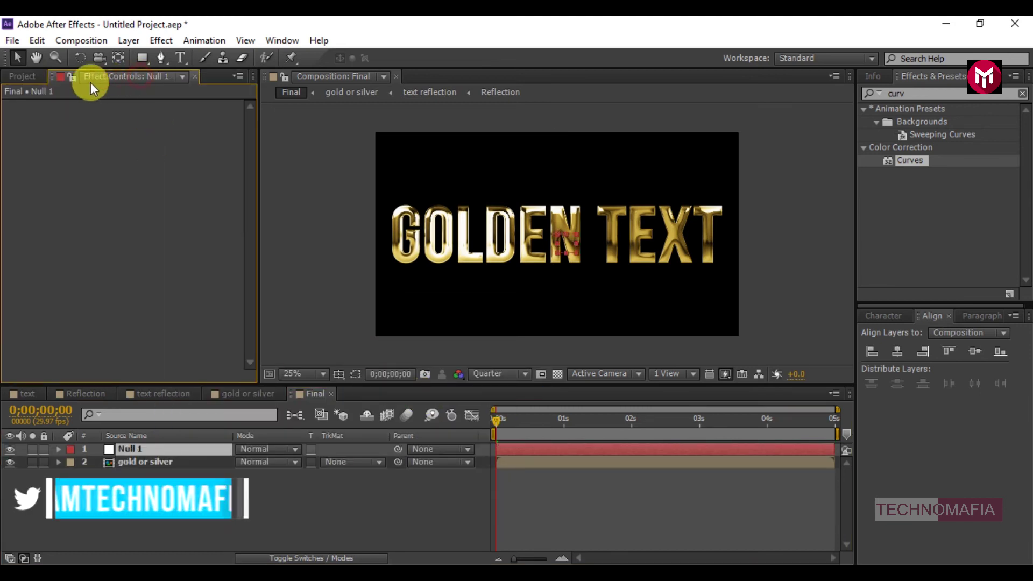
right_click(123, 270)
mouse_move(162, 273)
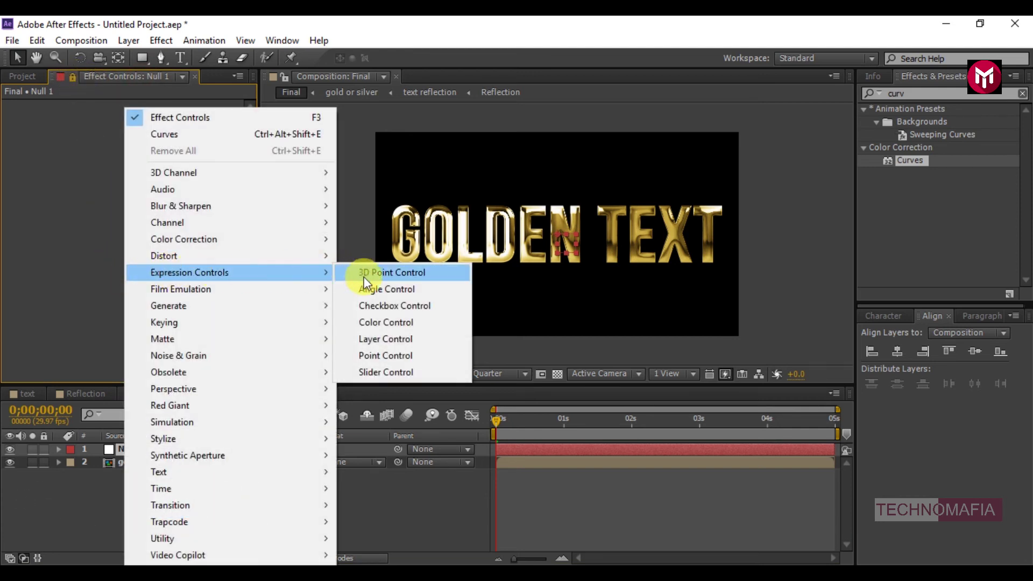
click(376, 301)
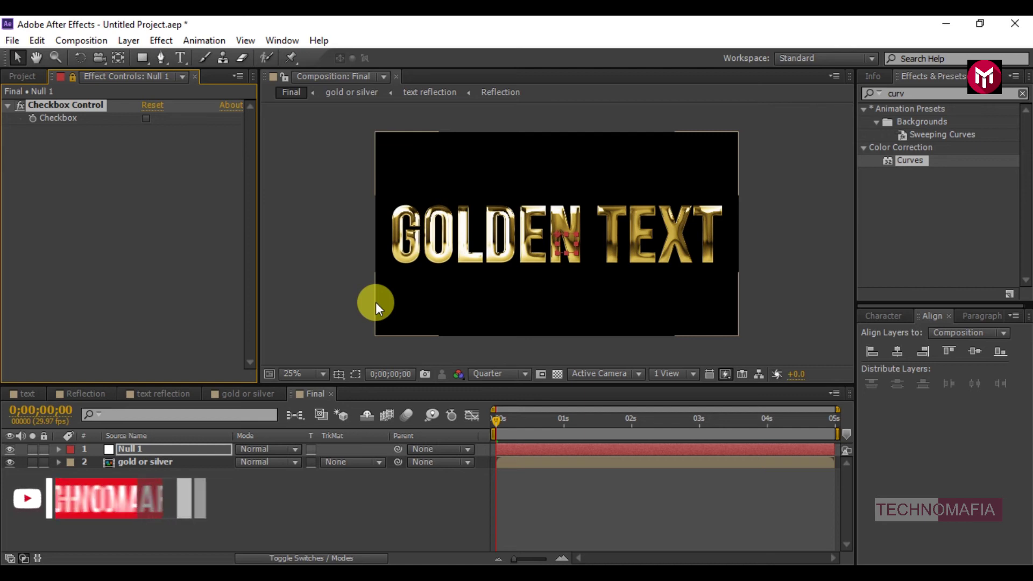
Add an Opacity expression on Adjustment Layer 1 linked to the Final null's Checkbox.
click(234, 393)
click(154, 448)
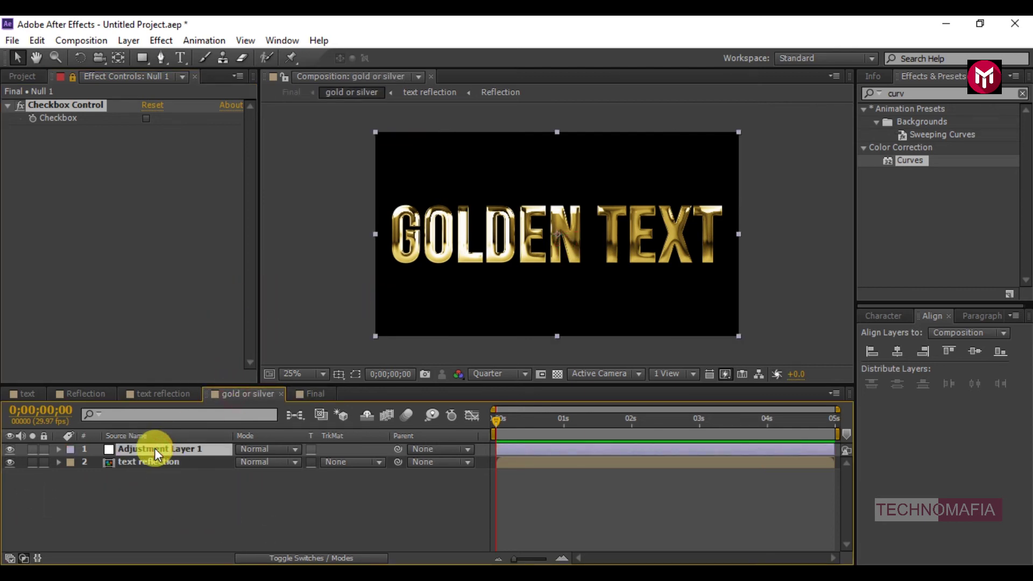
key(t)
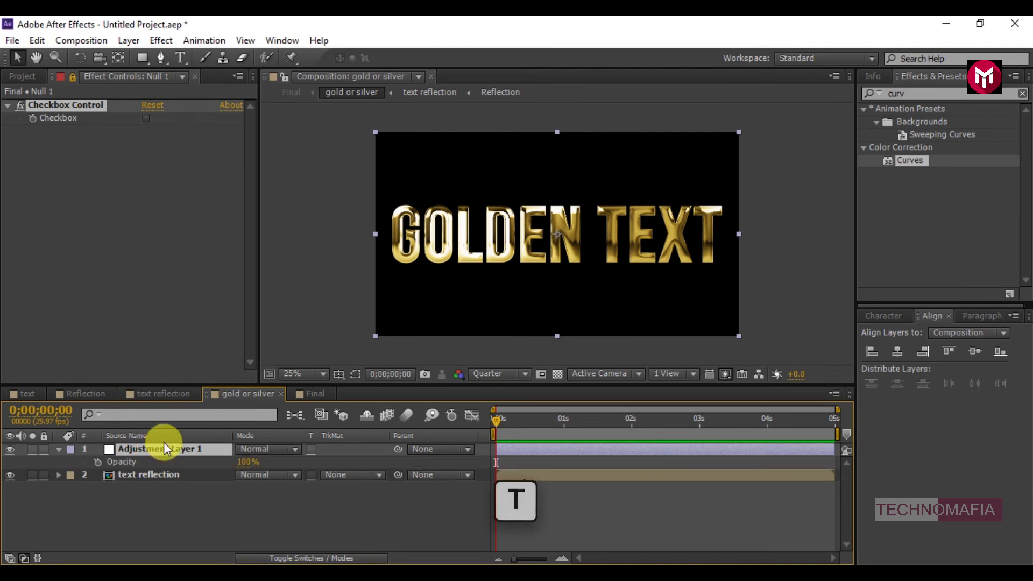
key(alt)
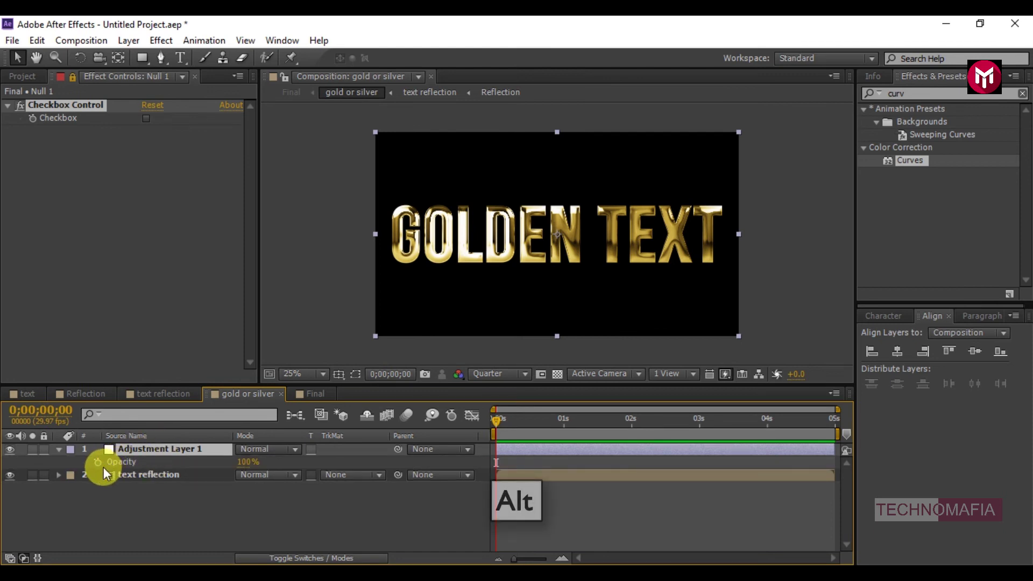
alt+click(100, 464)
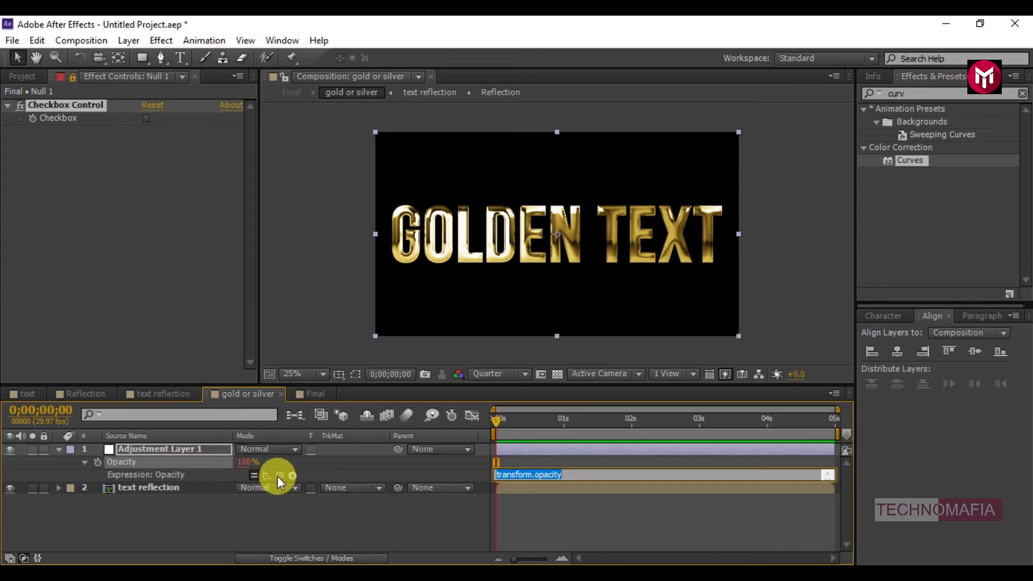
drag(279, 476, 117, 121)
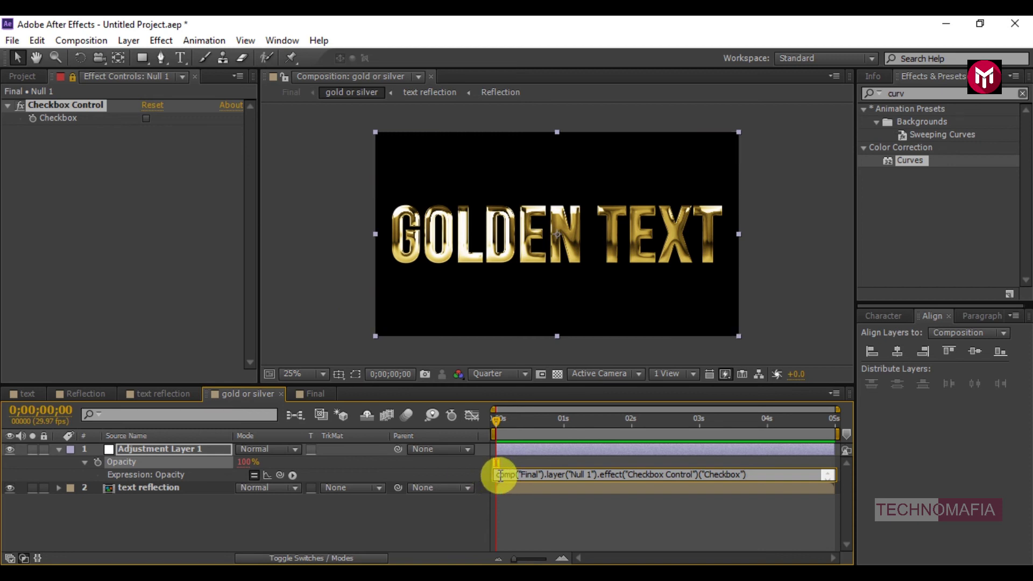
Wrap the Checkbox link in an if/else so Opacity is 0 when off, else 100.
drag(499, 473, 824, 525)
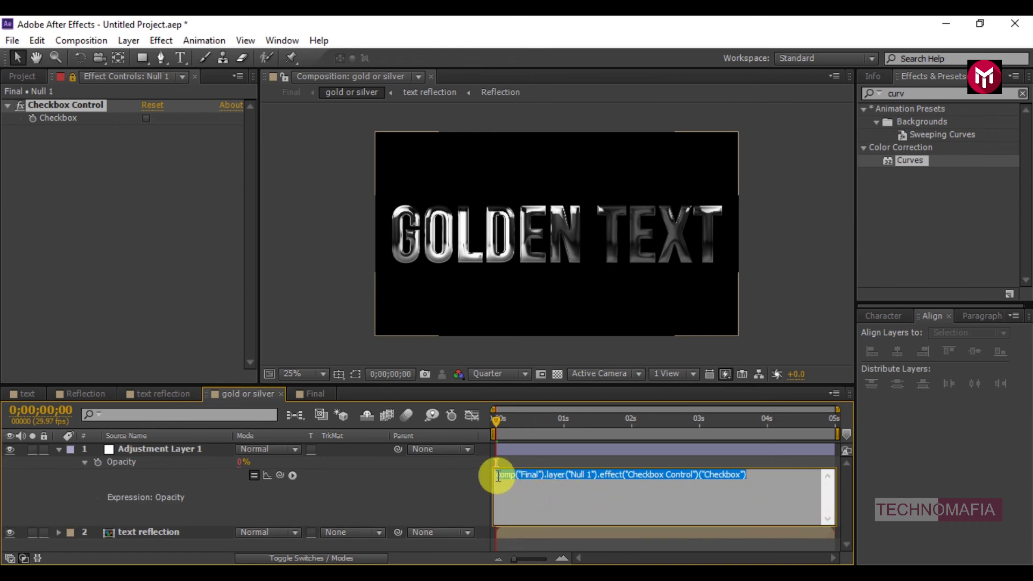
click(497, 475)
text(if )
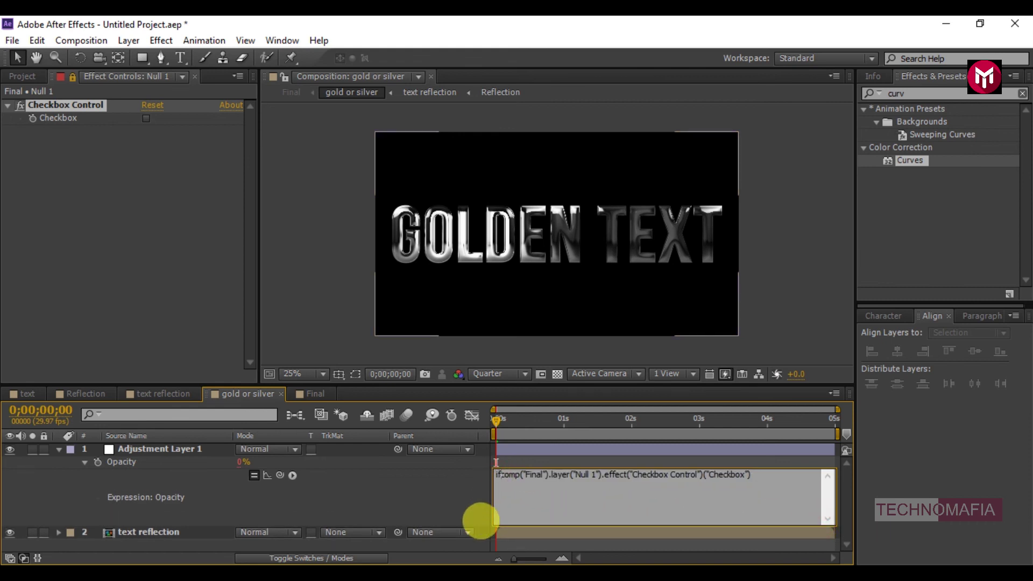
text(()
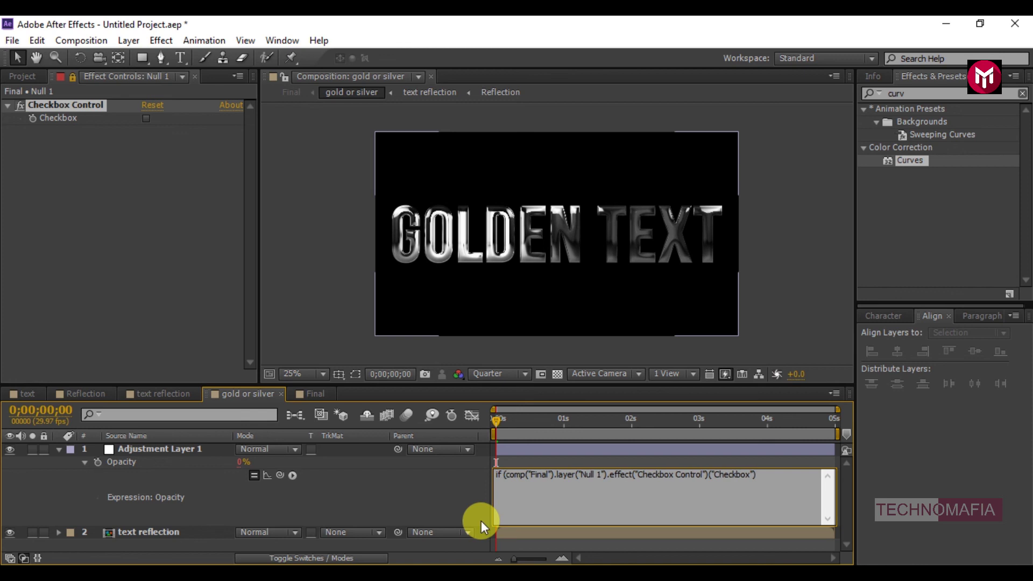
click(769, 475)
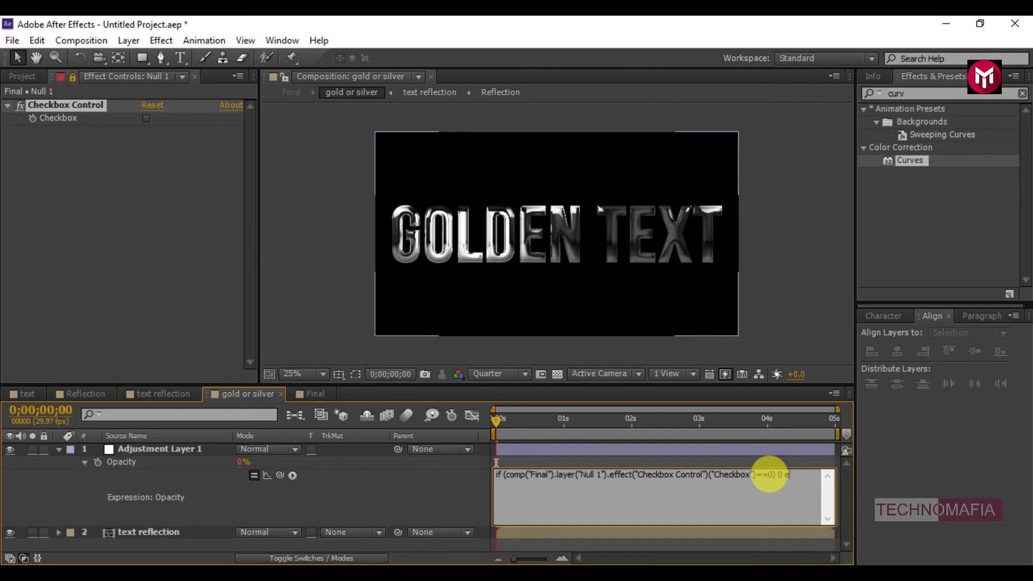
text(e 100;)
click(460, 492)
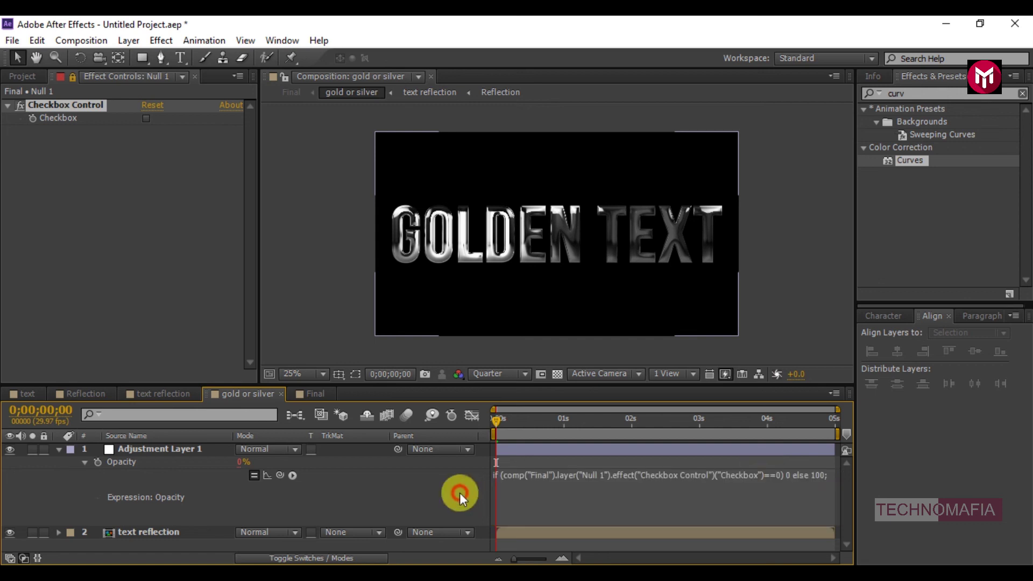
click(58, 449)
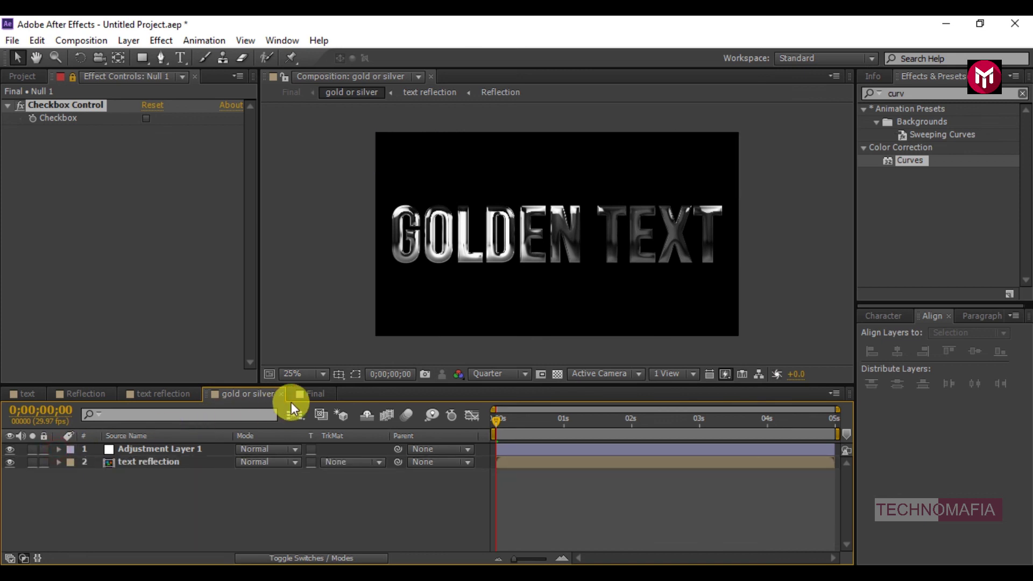
In the Final comp, toggle Null 1's Checkbox between gold and silver, ending on gold.
click(307, 396)
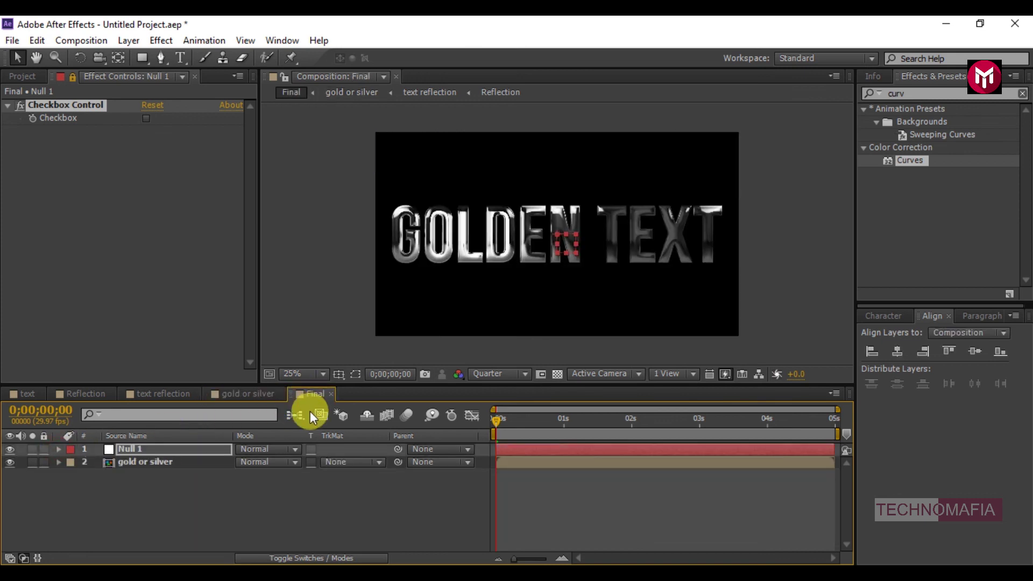
click(145, 118)
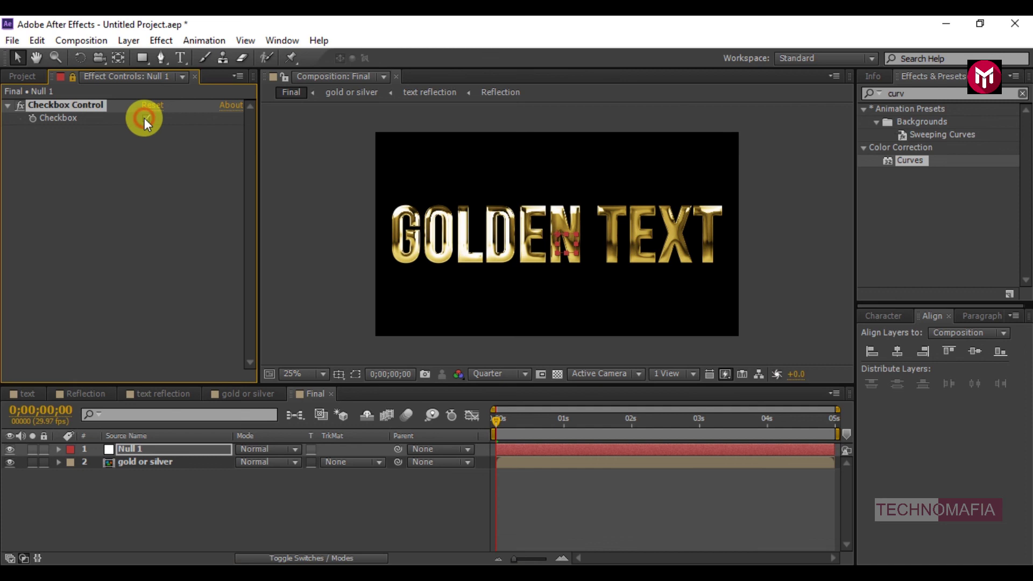
click(144, 117)
click(145, 117)
click(146, 117)
click(145, 118)
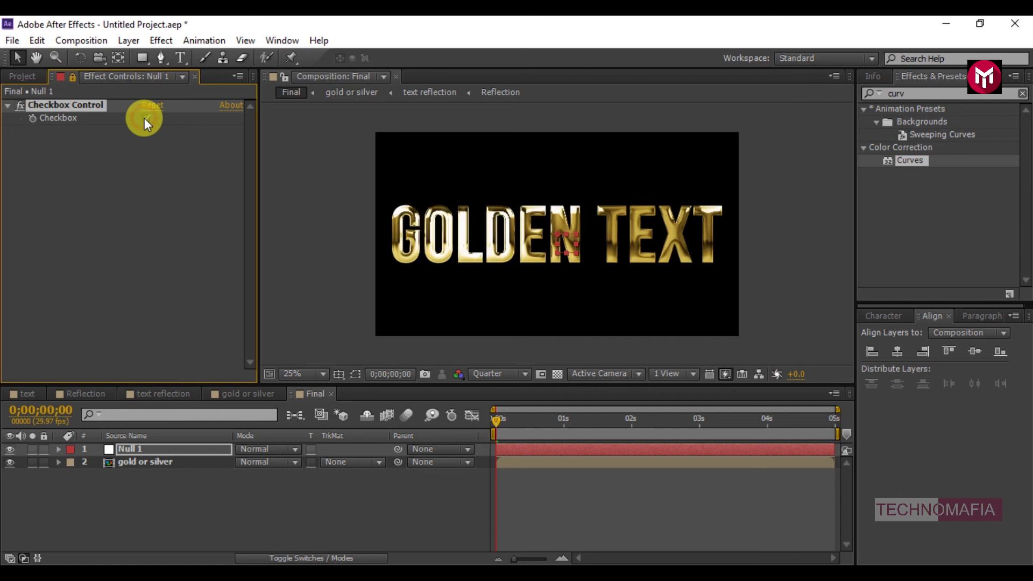